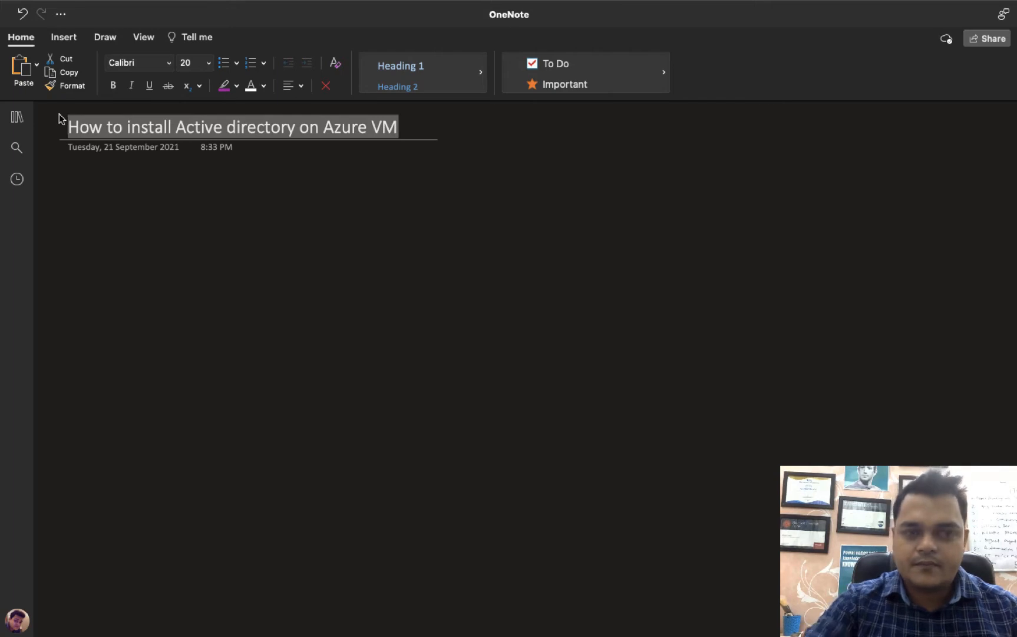
- Add a new section to the notebook
key("Right")
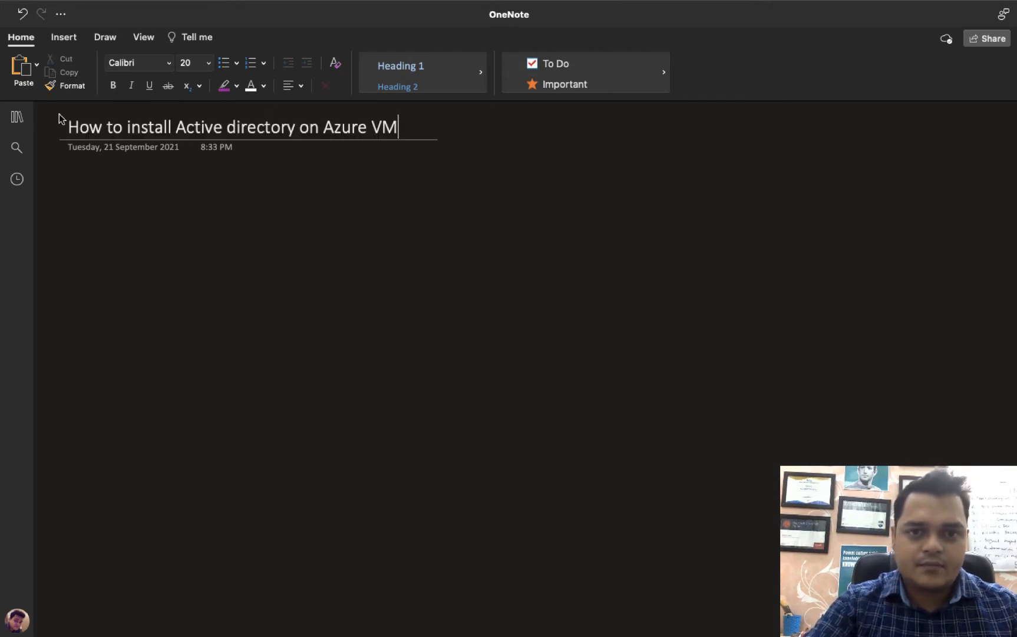
left_click(17, 116)
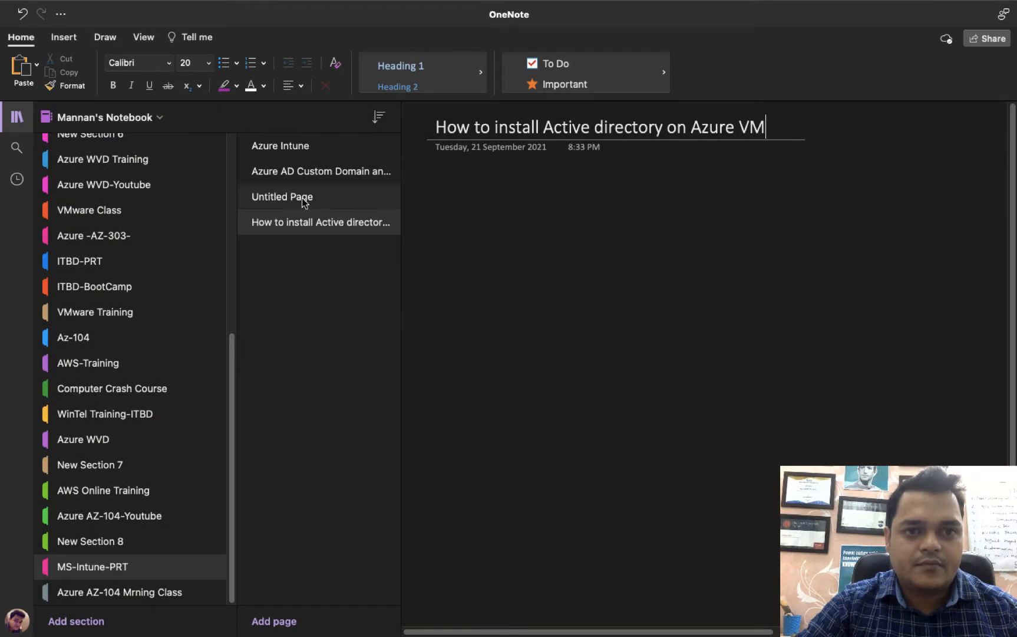
left_click(77, 619)
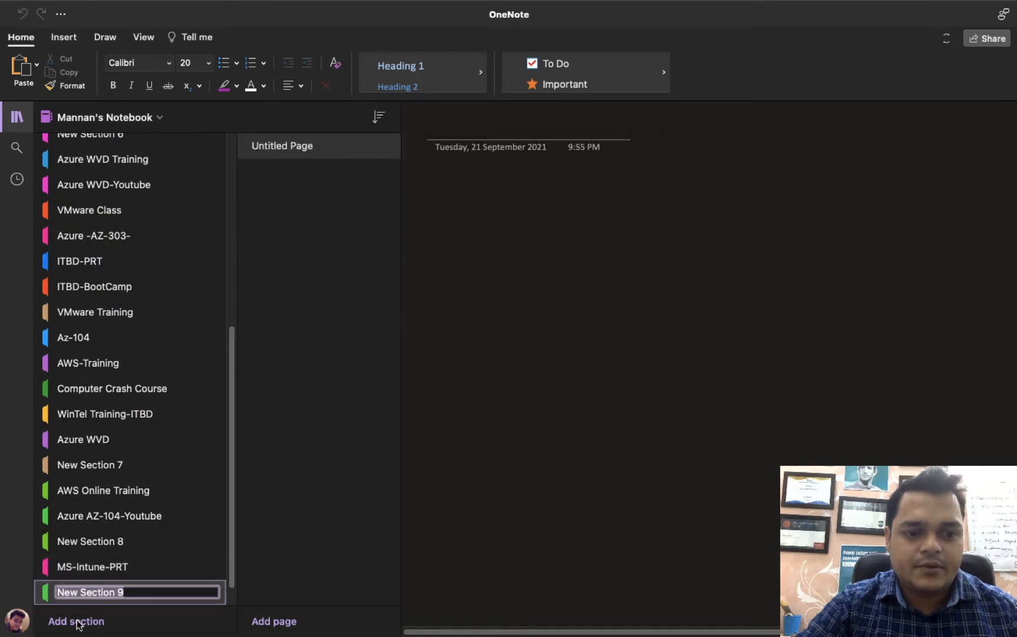
- Title the new section's untitled page "How to transfer data/file from one pc to other pc" and hide the notebook navigation
right_click(293, 154)
left_click(319, 159)
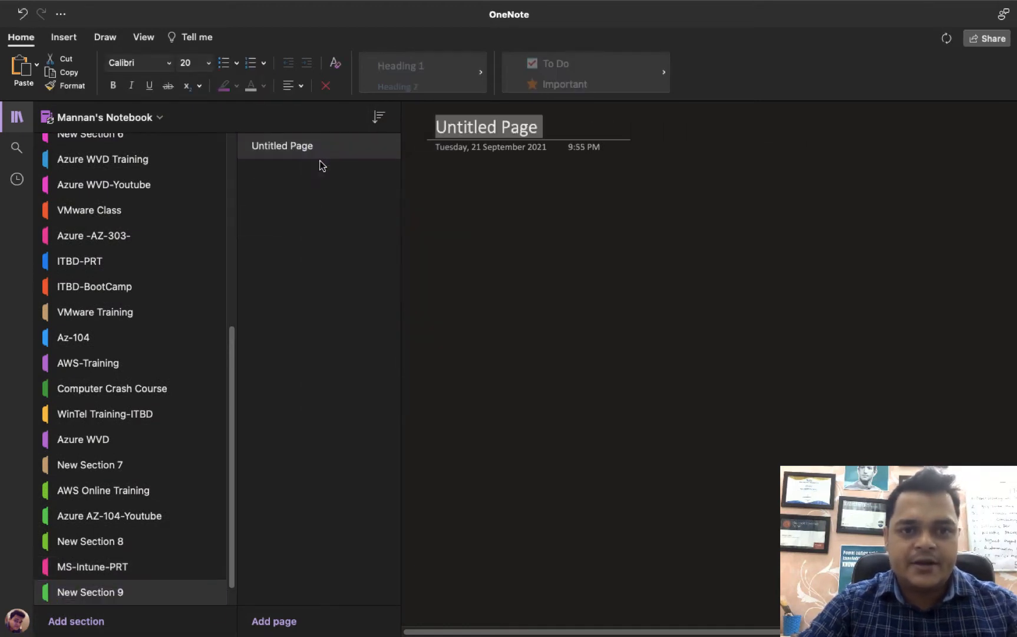
type("How ")
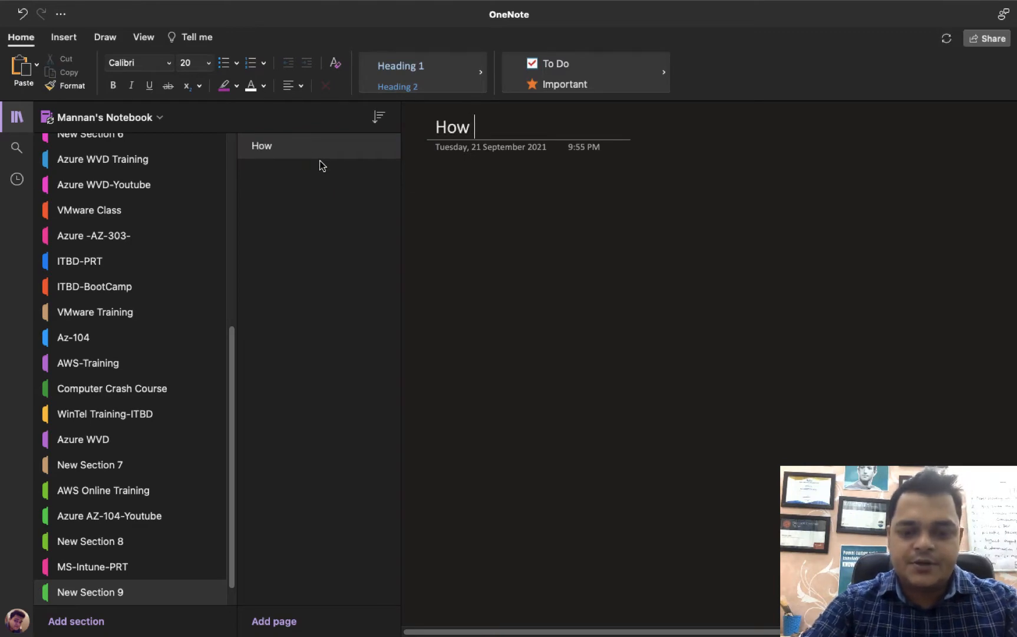
type("to trans")
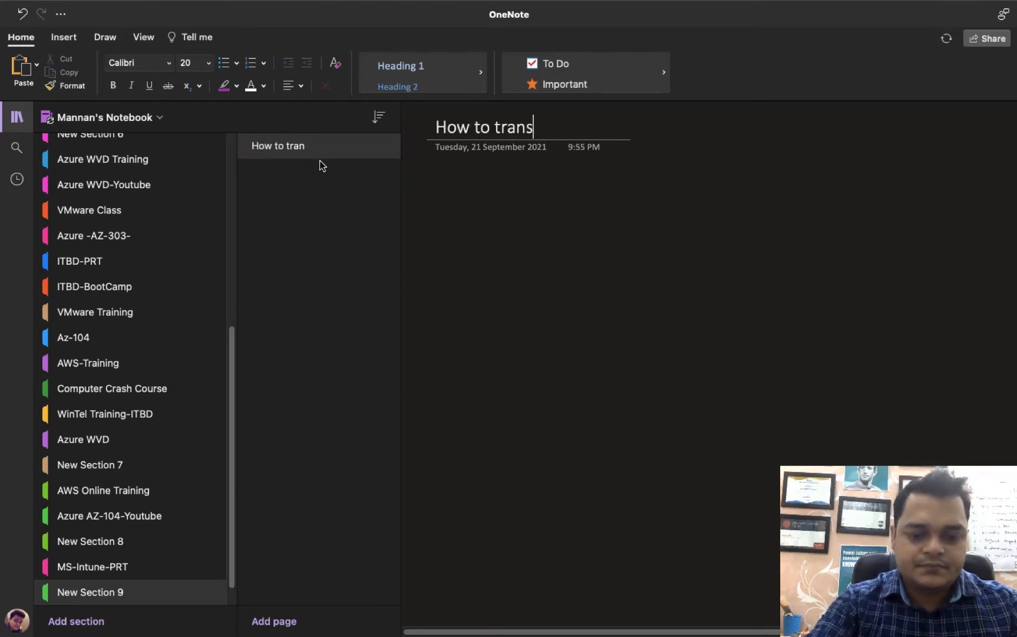
type("fer data")
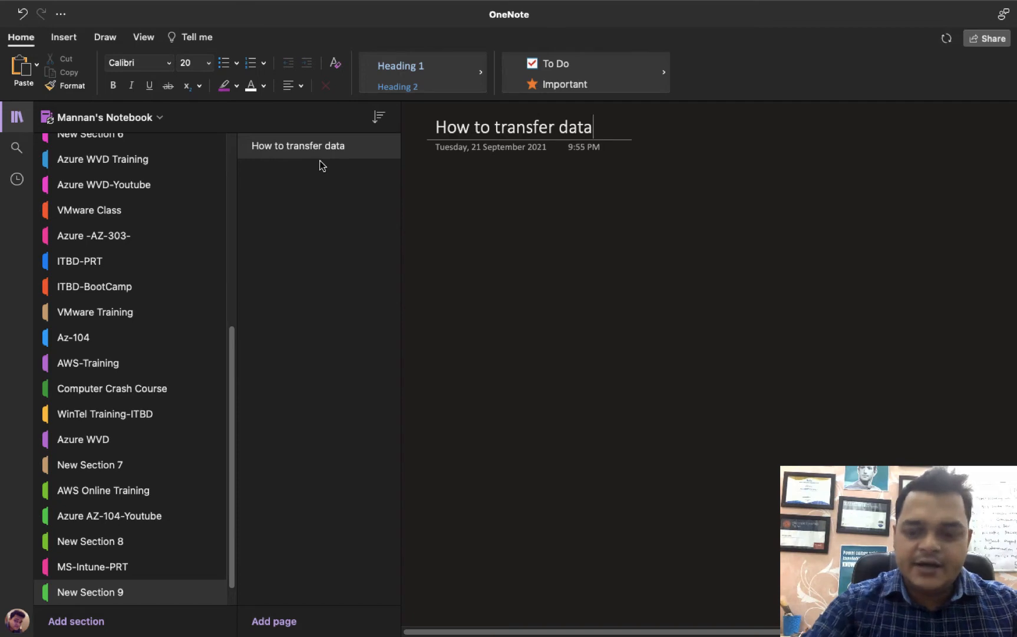
type("/file ")
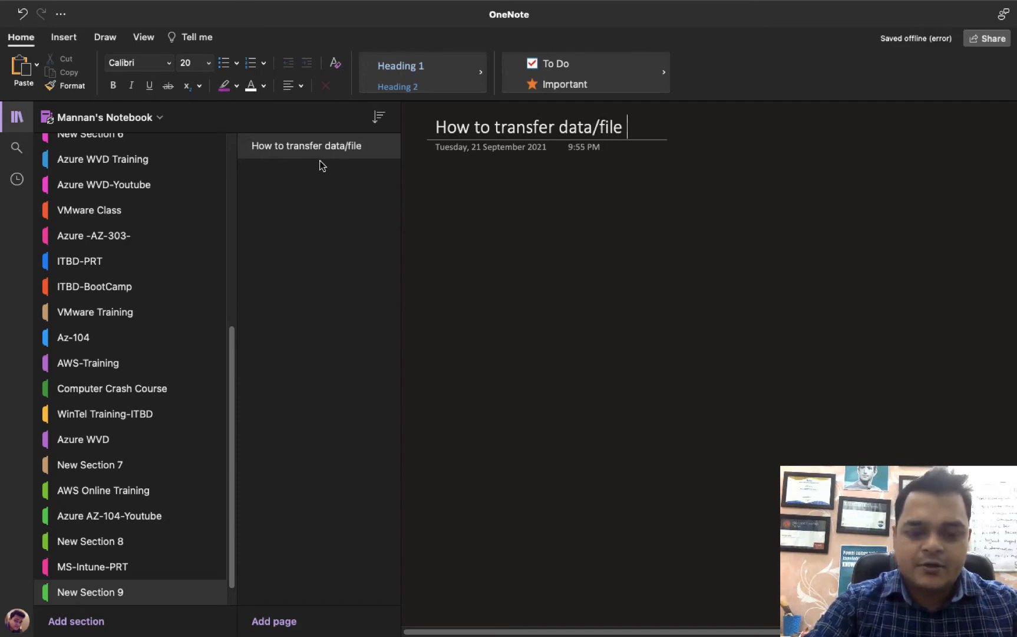
type("from one ")
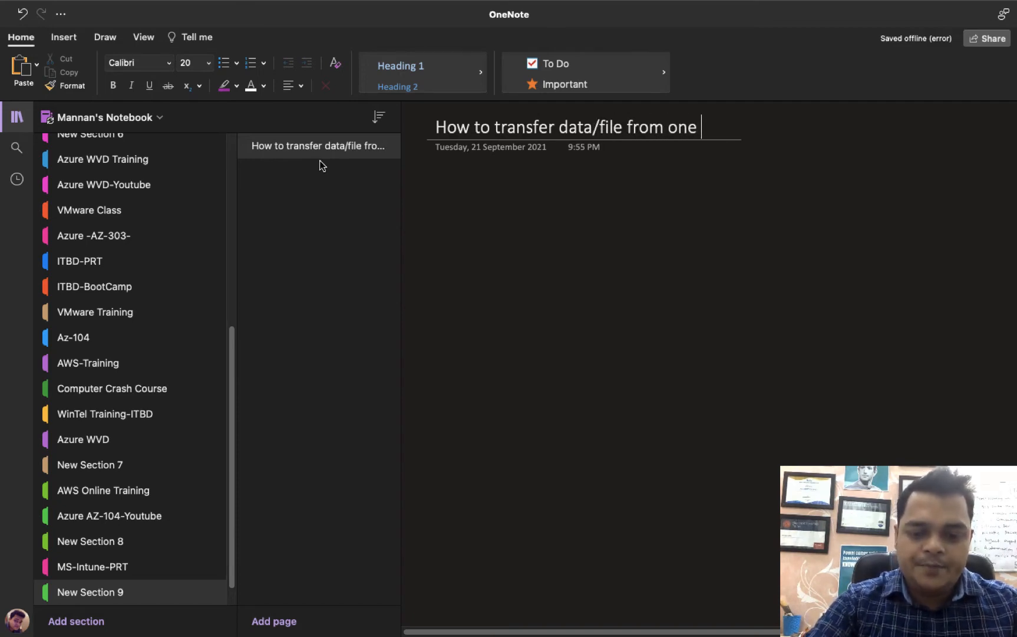
type("pc to th")
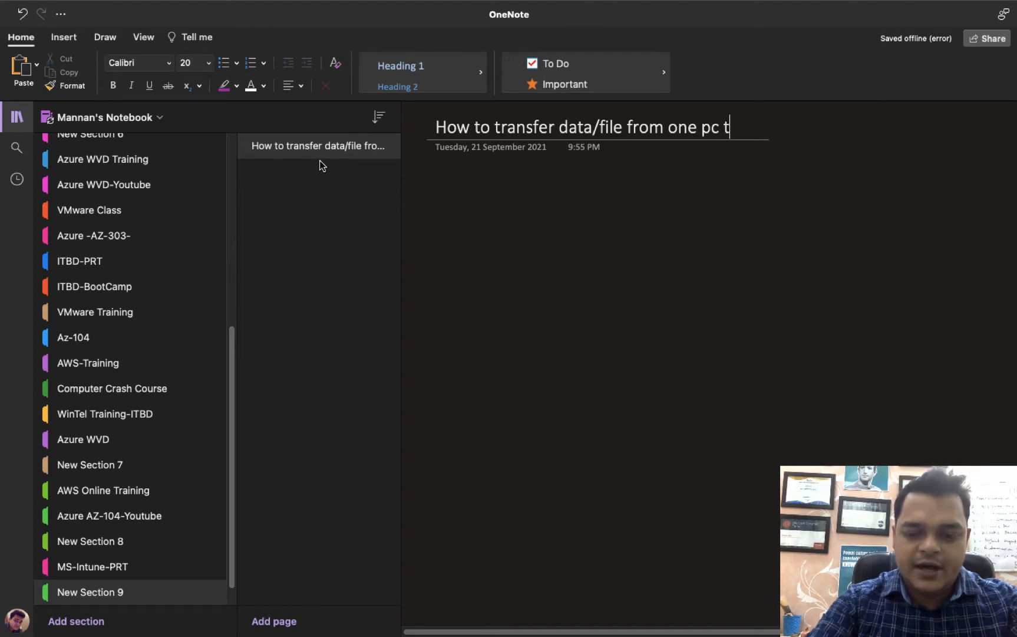
key("BackSpace")
key("BackSpace")
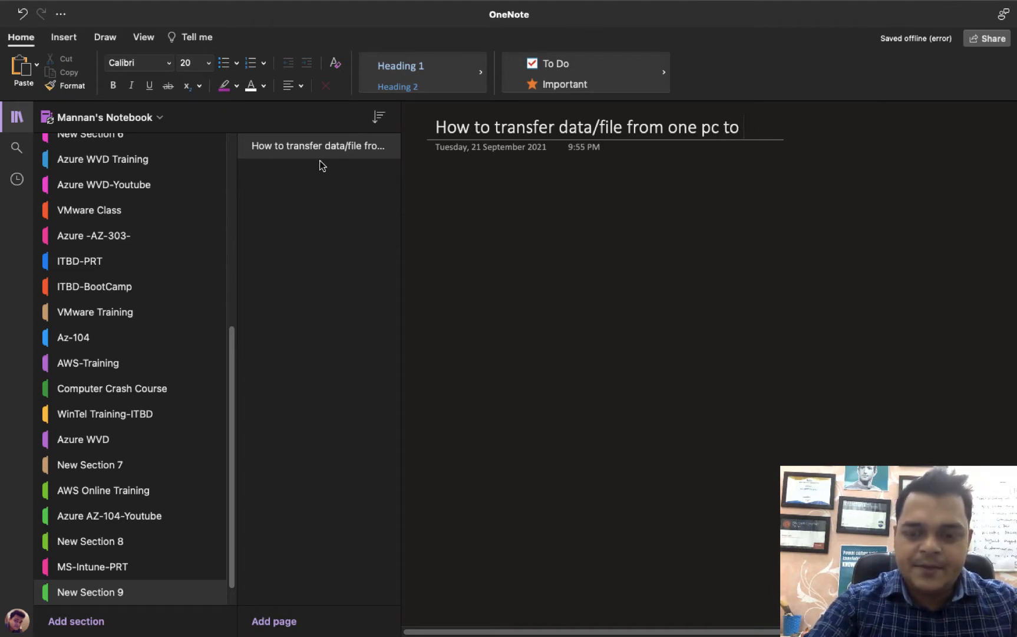
type("other")
type(" pc")
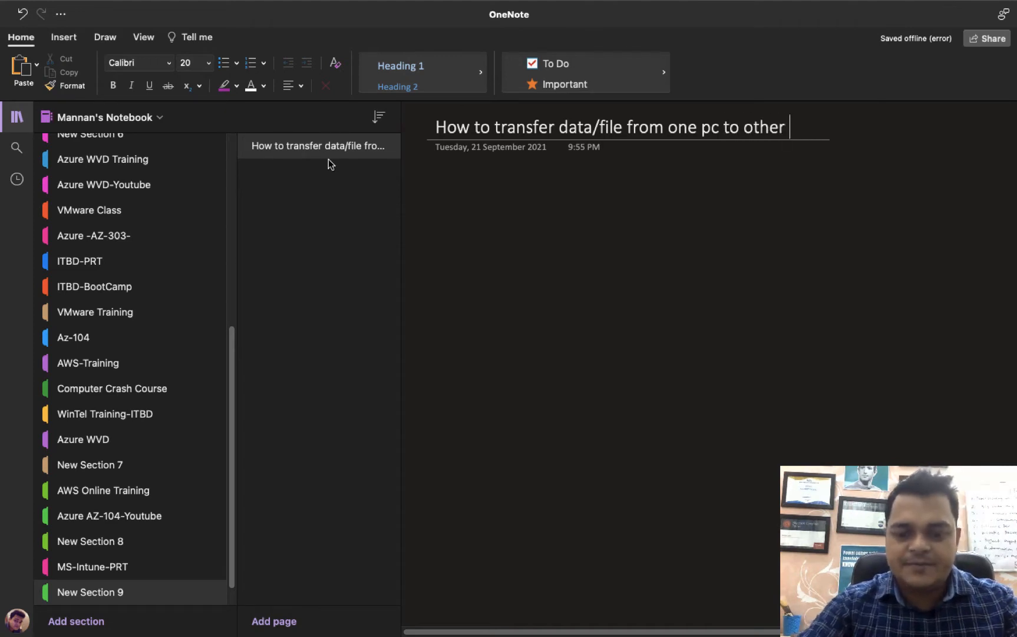
left_click(18, 117)
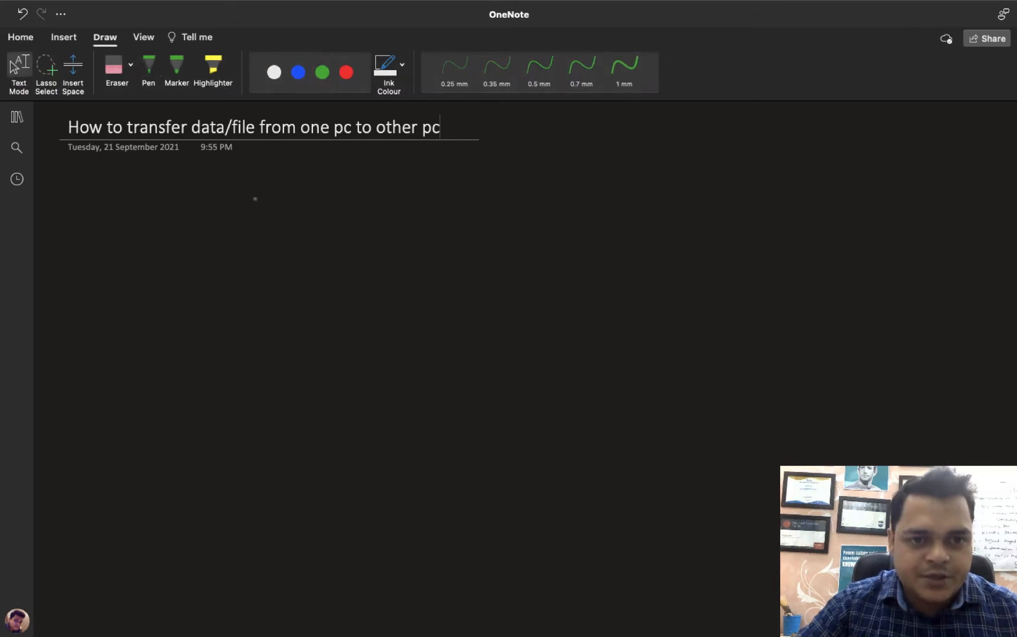
- Sketch four computer monitors with stands in a row below the page title, using the green 0.5 mm pen
left_click_drag(224, 196, 225, 235)
mouse_move(224, 196)
left_mouse_down()
mouse_move(268, 201)
mouse_move(229, 235)
left_mouse_up()
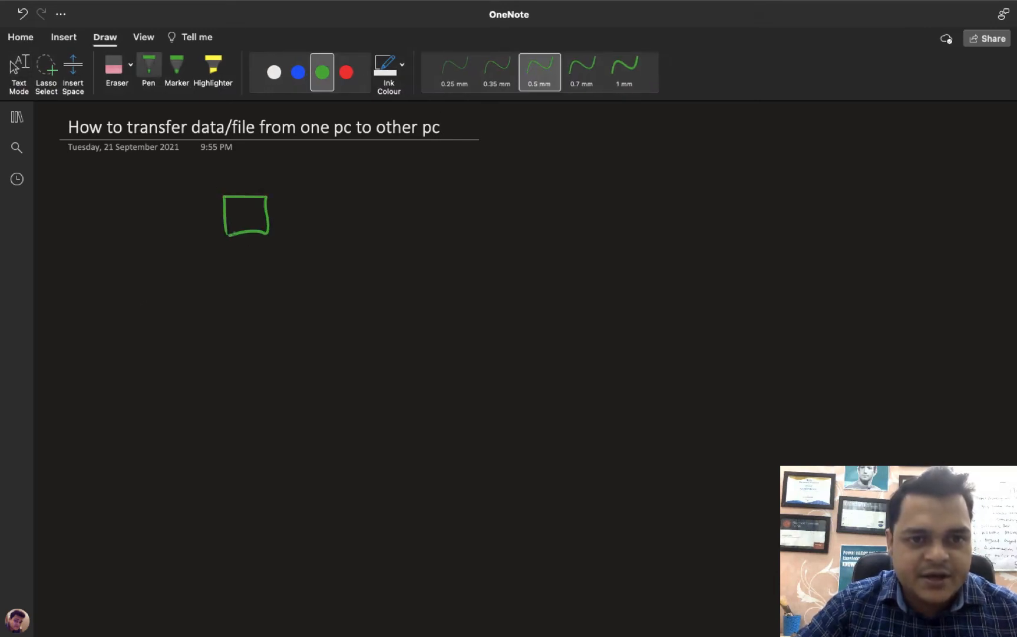
mouse_move(381, 201)
left_mouse_down()
mouse_move(383, 233)
mouse_move(419, 231)
mouse_move(386, 233)
left_mouse_up()
left_click_drag(400, 238, 413, 237)
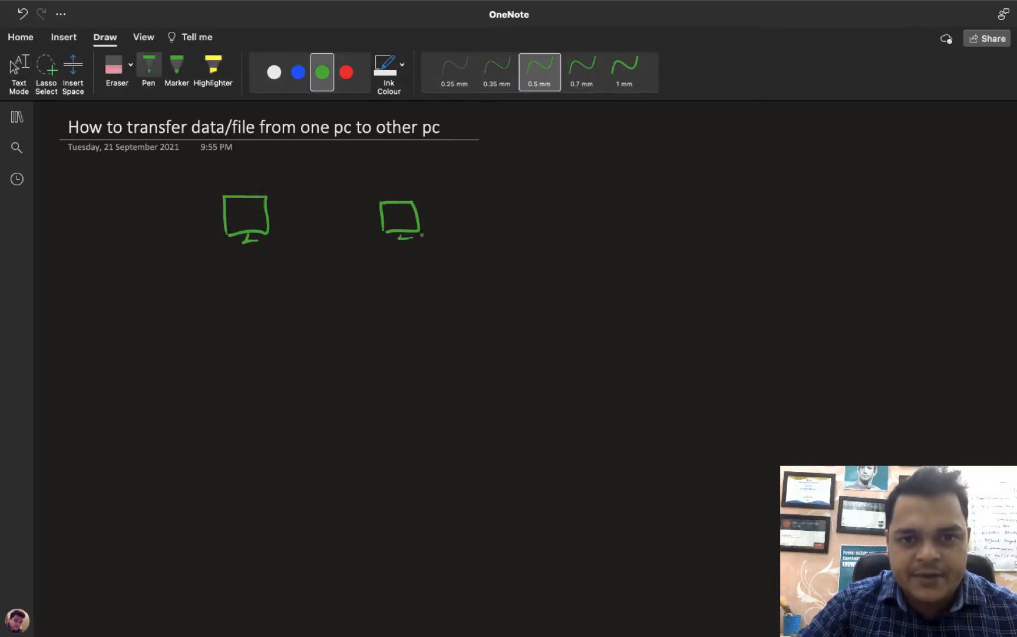
mouse_move(494, 204)
left_mouse_down()
mouse_move(498, 233)
mouse_move(544, 220)
mouse_move(501, 230)
left_mouse_up()
left_click_drag(520, 229, 519, 238)
left_click_drag(507, 239, 534, 237)
left_click_drag(624, 197, 627, 229)
mouse_move(625, 199)
left_mouse_down()
mouse_move(666, 230)
mouse_move(636, 235)
left_mouse_up()
left_click_drag(646, 235, 659, 242)
- Draw a network switch with ports below the monitors and connect each of the four computers to it with a line
mouse_move(403, 302)
left_mouse_down()
mouse_move(470, 302)
mouse_move(445, 325)
mouse_move(404, 326)
mouse_move(477, 316)
mouse_move(419, 325)
mouse_move(432, 324)
left_mouse_up()
mouse_move(438, 307)
left_mouse_down()
mouse_move(445, 324)
mouse_move(463, 321)
left_mouse_up()
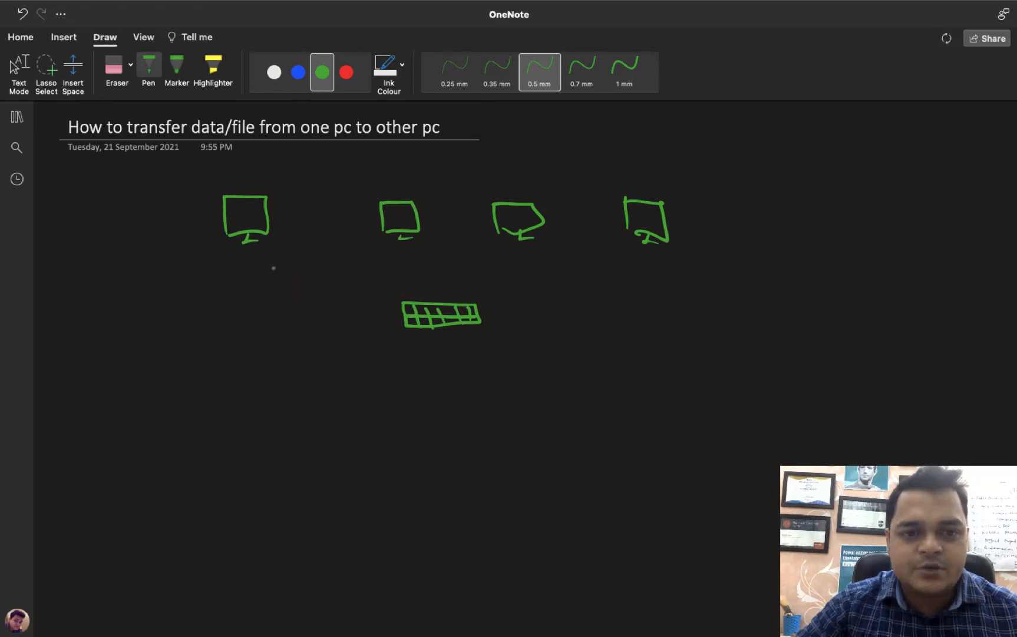
mouse_move(243, 249)
left_mouse_down()
mouse_move(245, 269)
mouse_move(400, 316)
mouse_move(406, 238)
left_mouse_up()
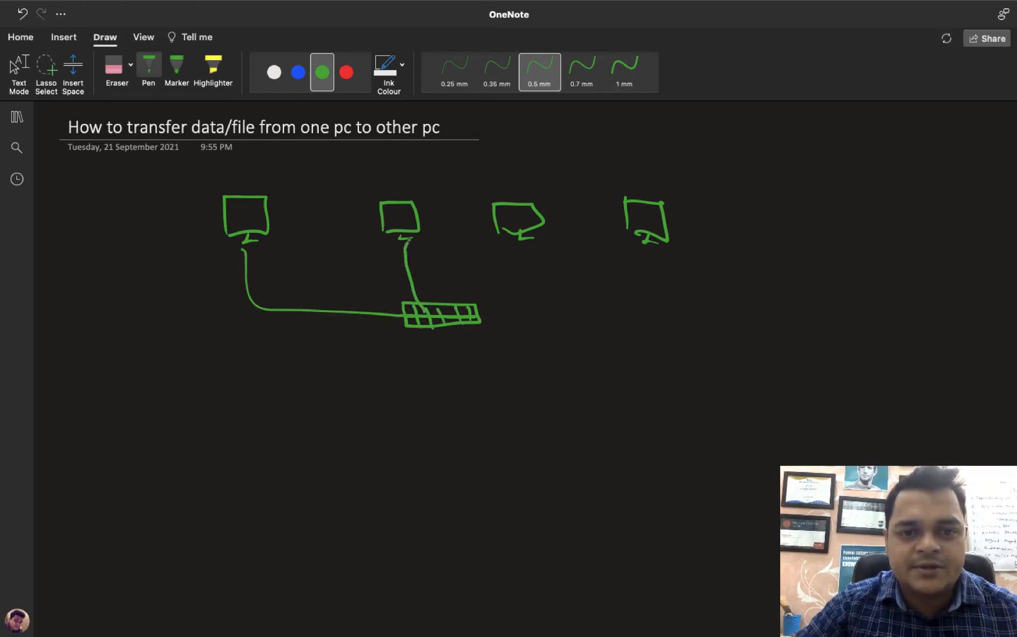
mouse_move(518, 239)
left_mouse_down()
mouse_move(445, 311)
mouse_move(616, 266)
mouse_move(656, 237)
left_mouse_up()
- Handwrite the labels PC-1, PC-2, PC-3 and PC-4 above the four monitors
left_click_drag(222, 160, 225, 172)
left_click_drag(244, 163, 245, 172)
left_click_drag(364, 159, 366, 171)
mouse_move(387, 160)
left_mouse_down()
mouse_move(384, 172)
mouse_move(396, 162)
left_mouse_up()
mouse_move(400, 158)
left_mouse_down()
mouse_move(403, 167)
mouse_move(416, 160)
left_mouse_up()
left_click_drag(495, 164, 496, 186)
left_click_drag(496, 167, 511, 176)
left_click_drag(519, 168, 532, 176)
left_click_drag(619, 168, 620, 186)
left_click_drag(620, 169, 667, 173)
left_click_drag(665, 165, 665, 187)
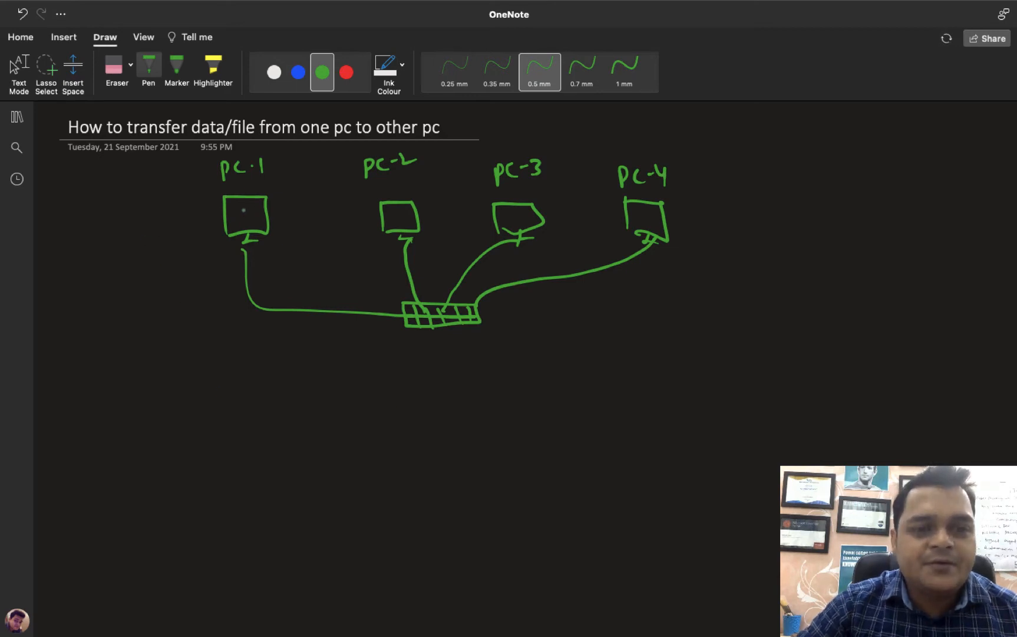
- Draw a small envelope-like file symbol inside each of the four monitors
mouse_move(239, 207)
left_mouse_down()
mouse_move(239, 222)
mouse_move(260, 220)
mouse_move(241, 221)
mouse_move(254, 210)
left_mouse_up()
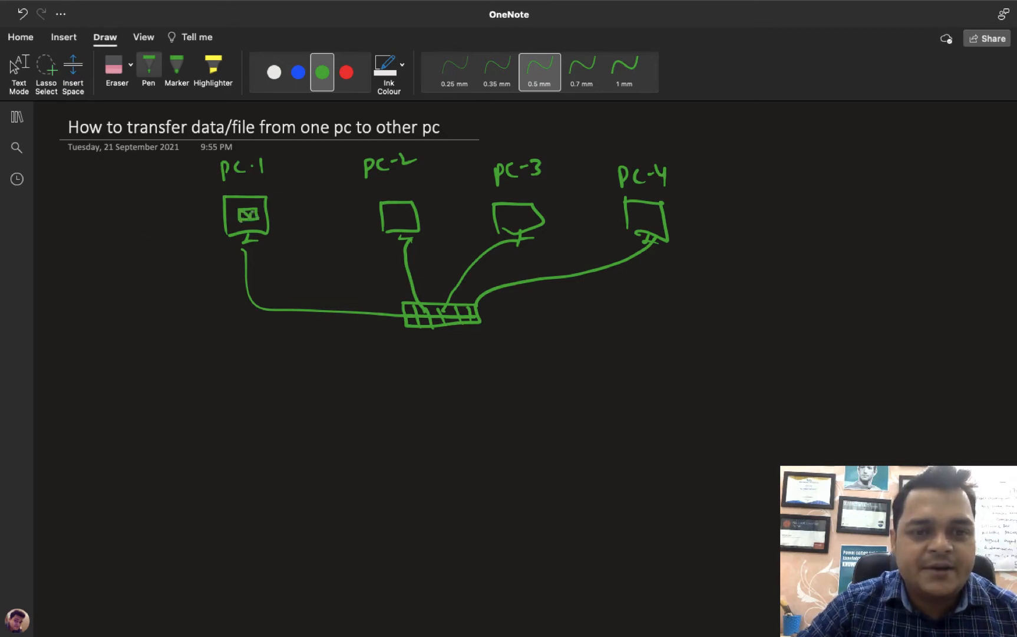
mouse_move(632, 214)
left_mouse_down()
mouse_move(654, 223)
mouse_move(637, 215)
left_mouse_up()
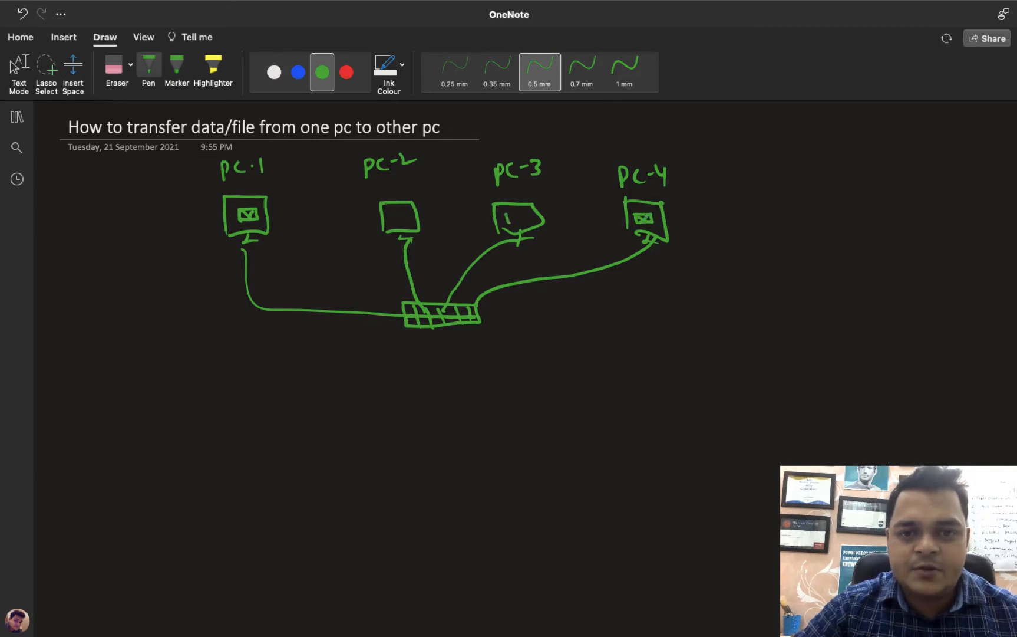
left_click_drag(505, 214, 508, 224)
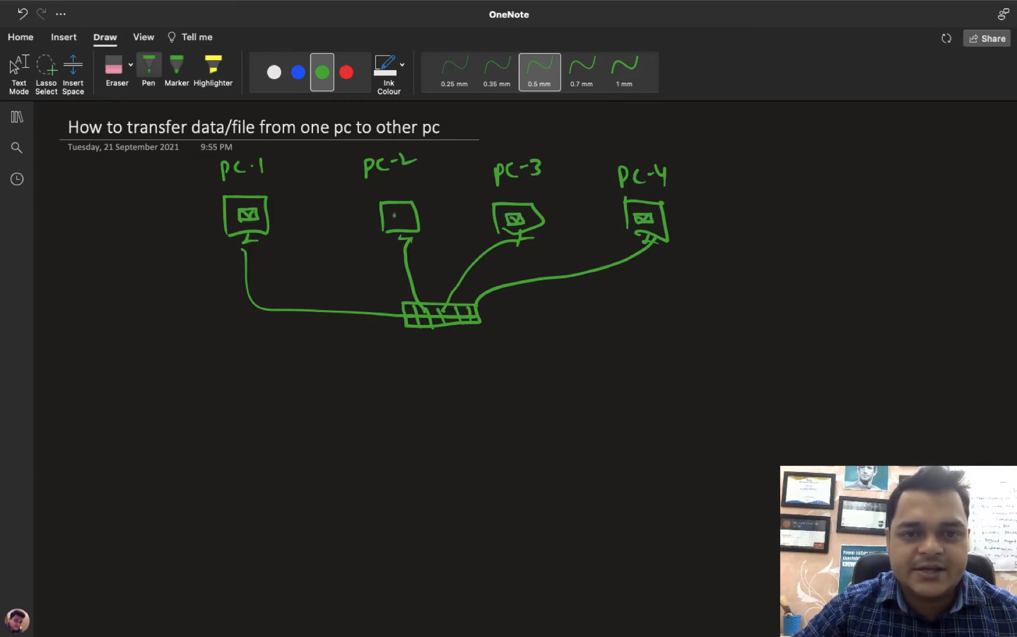
mouse_move(393, 223)
left_mouse_down()
mouse_move(406, 209)
mouse_move(394, 223)
mouse_move(407, 218)
left_mouse_up()
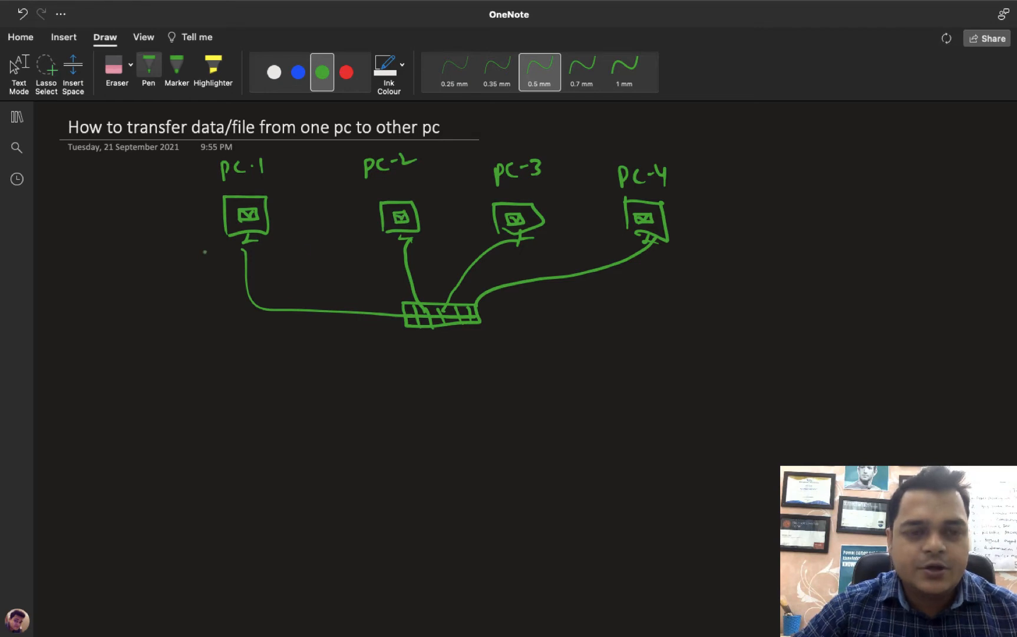
- Draw a dashed path with arrows from PC-1 around below the switch up to PC-4
mouse_move(204, 252)
left_mouse_down()
mouse_move(212, 300)
mouse_move(284, 361)
mouse_move(354, 364)
mouse_move(494, 352)
mouse_move(608, 291)
mouse_move(610, 301)
mouse_move(652, 257)
left_mouse_up()
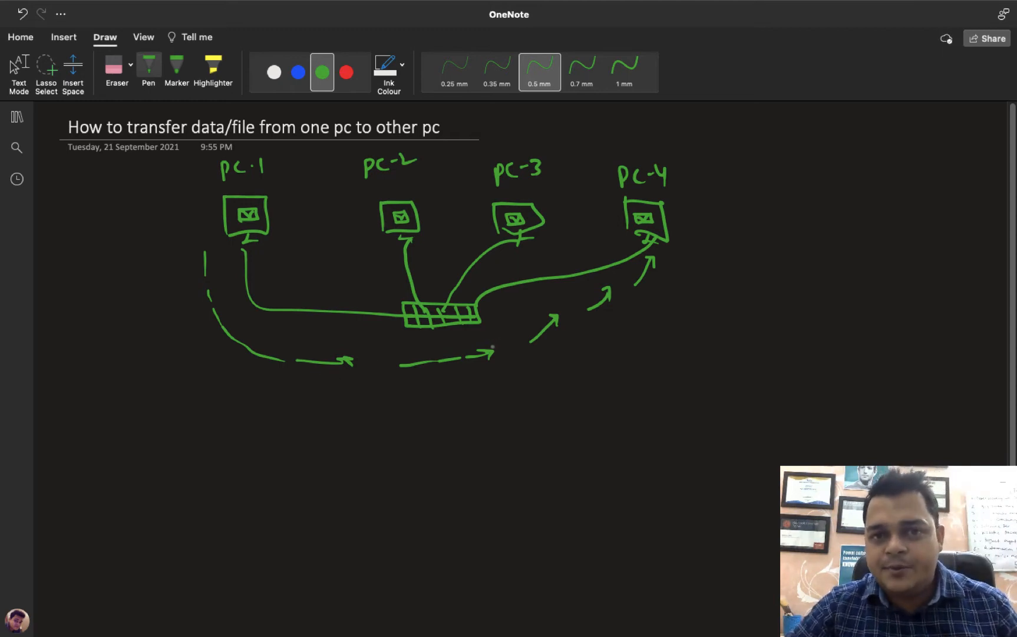
key("Escape")
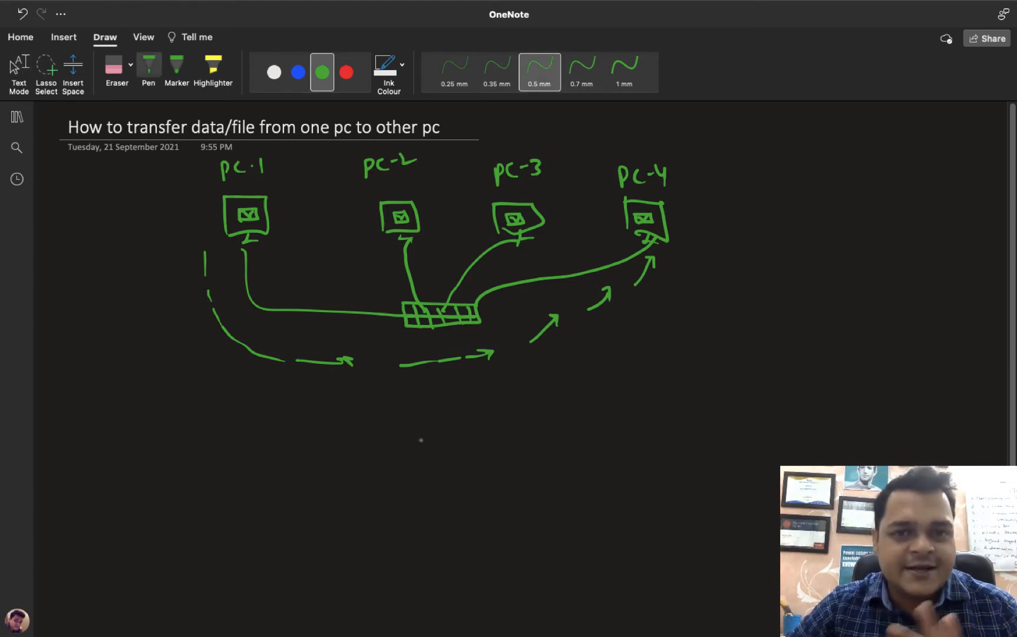
key("Escape")
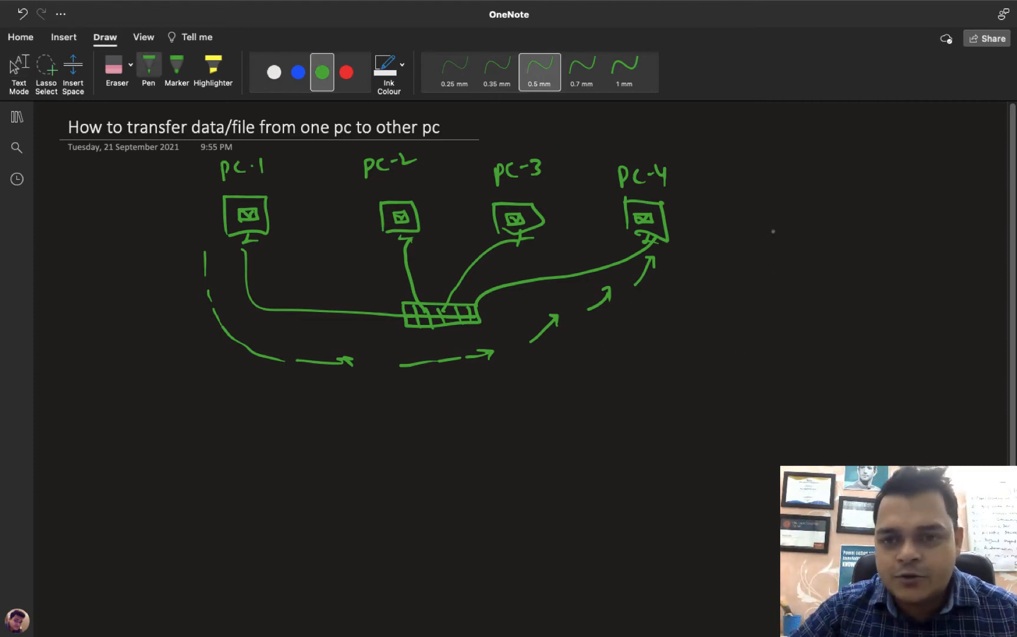
- Handwrite "IP-Add." beside PC-4 and mark it with a line below and a line above
left_click_drag(773, 228, 768, 250)
left_click_drag(758, 248, 787, 230)
mouse_move(785, 228)
left_mouse_down()
mouse_move(786, 252)
mouse_move(787, 243)
left_mouse_up()
left_click_drag(801, 241, 829, 228)
mouse_move(829, 227)
left_mouse_down()
mouse_move(837, 248)
mouse_move(869, 247)
left_mouse_up()
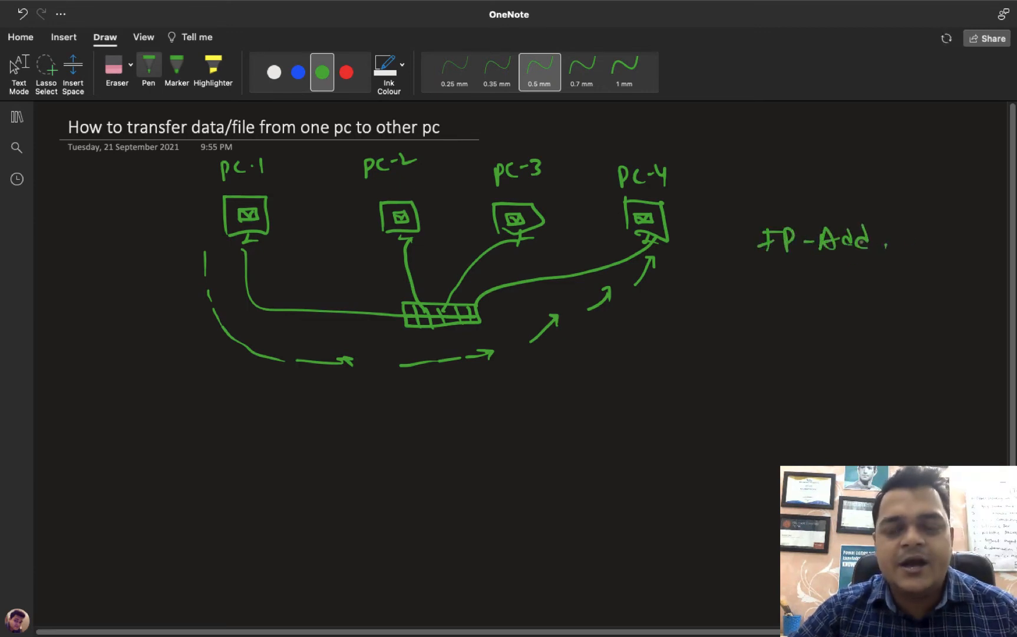
left_click_drag(778, 268, 832, 264)
left_click_drag(791, 221, 831, 217)
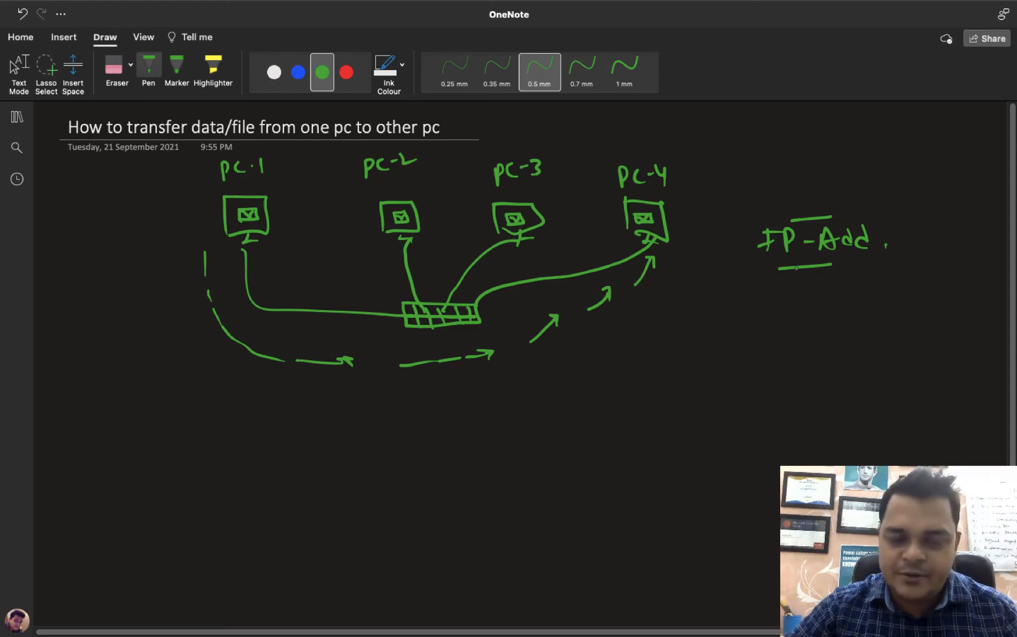
- Handwrite the first requirement, "1- IP Add Configured", below the network diagram
mouse_move(141, 439)
left_mouse_down()
mouse_move(140, 452)
mouse_move(187, 455)
left_mouse_up()
mouse_move(180, 456)
left_mouse_down()
mouse_move(193, 455)
mouse_move(204, 435)
left_mouse_up()
left_click_drag(210, 434, 210, 448)
mouse_move(235, 455)
left_mouse_down()
mouse_move(242, 435)
mouse_move(252, 455)
mouse_move(339, 443)
mouse_move(371, 455)
mouse_move(382, 442)
left_mouse_up()
mouse_move(387, 443)
left_mouse_down()
mouse_move(394, 462)
mouse_move(426, 454)
left_mouse_up()
left_click(412, 450)
left_click(418, 449)
mouse_move(426, 454)
left_mouse_down()
mouse_move(435, 443)
mouse_move(452, 454)
mouse_move(472, 432)
left_mouse_up()
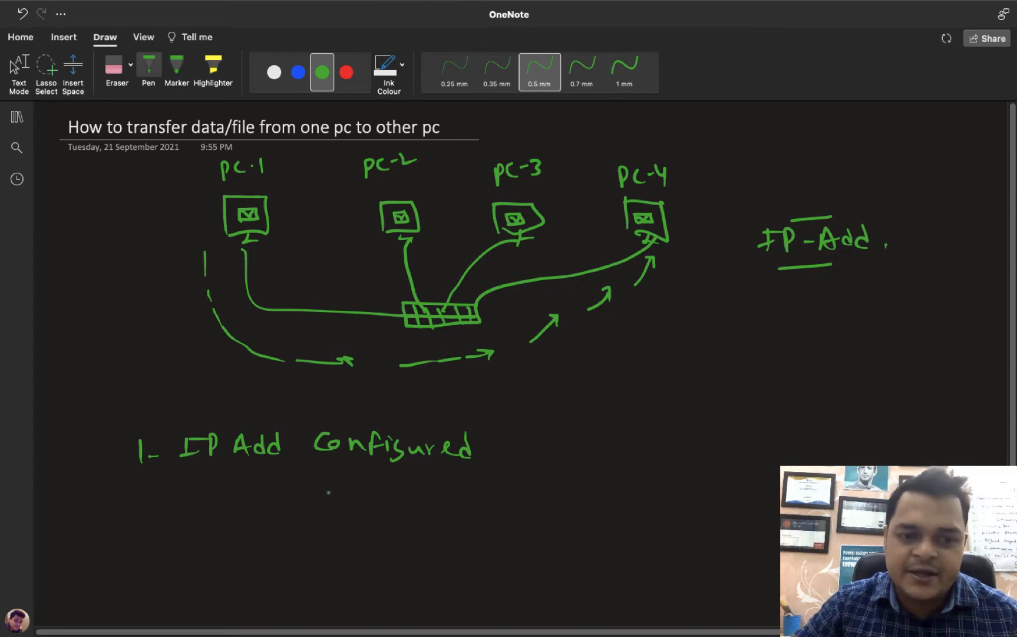
- Handwrite the second requirement, "2- System Ping Each other", under the first one and leave pen mode
left_click_drag(134, 517, 145, 533)
left_click_drag(204, 513, 193, 535)
mouse_move(211, 523)
left_mouse_down()
mouse_move(224, 522)
mouse_move(219, 540)
left_mouse_up()
mouse_move(239, 524)
left_mouse_down()
mouse_move(229, 539)
mouse_move(247, 538)
left_mouse_up()
left_click_drag(241, 529, 263, 535)
left_click_drag(268, 528, 322, 541)
left_click_drag(322, 519, 334, 528)
left_click_drag(343, 527, 387, 562)
mouse_move(435, 524)
left_mouse_down()
mouse_move(426, 539)
mouse_move(459, 545)
left_mouse_up()
mouse_move(479, 518)
left_mouse_down()
mouse_move(484, 545)
mouse_move(523, 538)
left_mouse_up()
mouse_move(543, 517)
left_mouse_down()
mouse_move(546, 541)
mouse_move(560, 521)
left_mouse_up()
mouse_move(560, 518)
left_mouse_down()
mouse_move(576, 538)
mouse_move(592, 536)
left_mouse_up()
left_click_drag(596, 538, 616, 525)
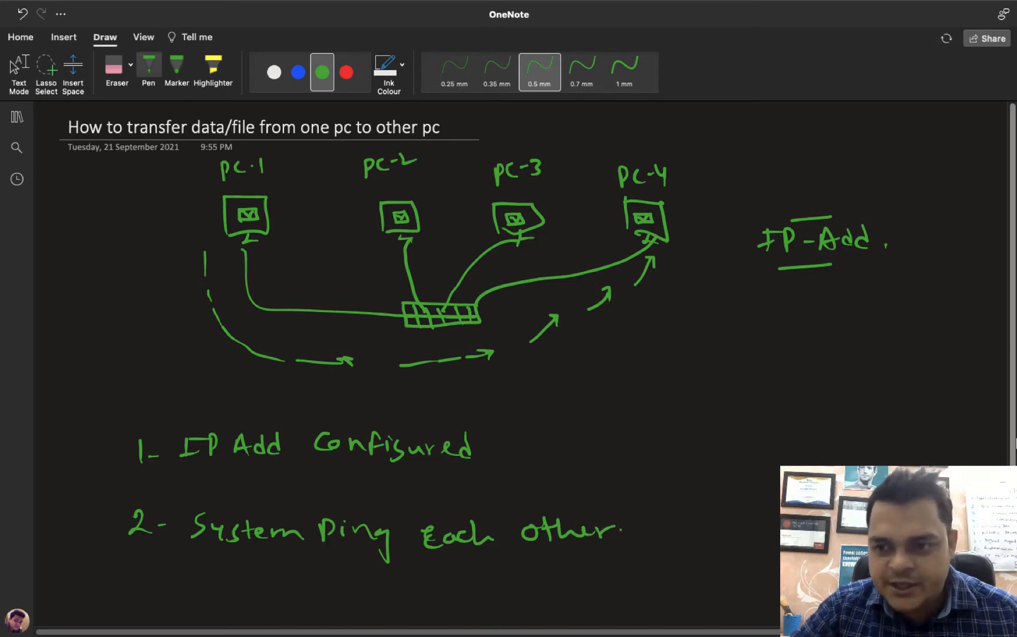
scroll(354, 522, "down", 3)
scroll(1015, 401, "up", 2)
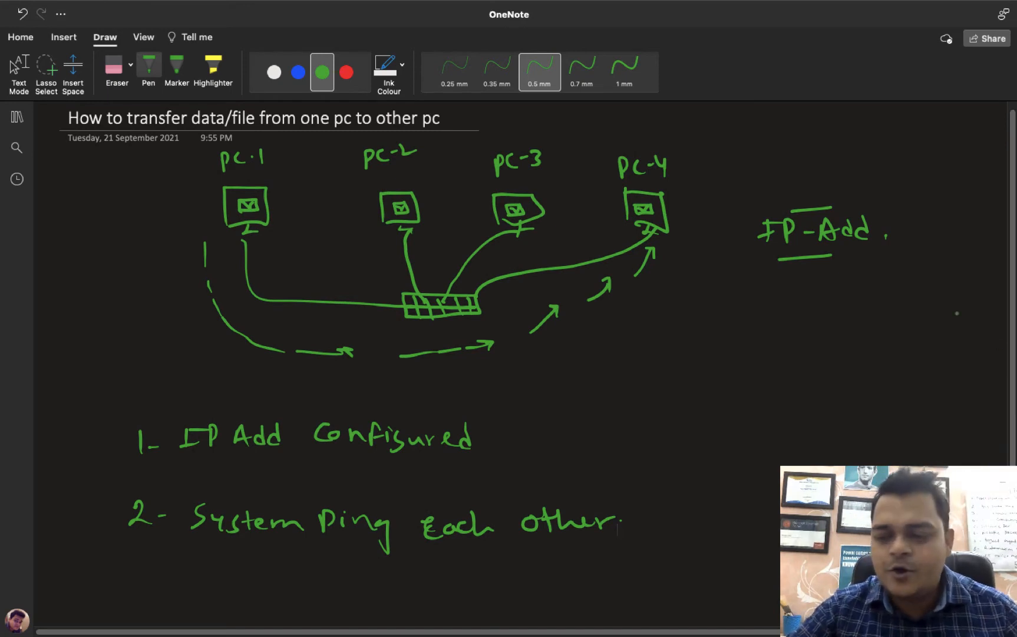
key("Escape")
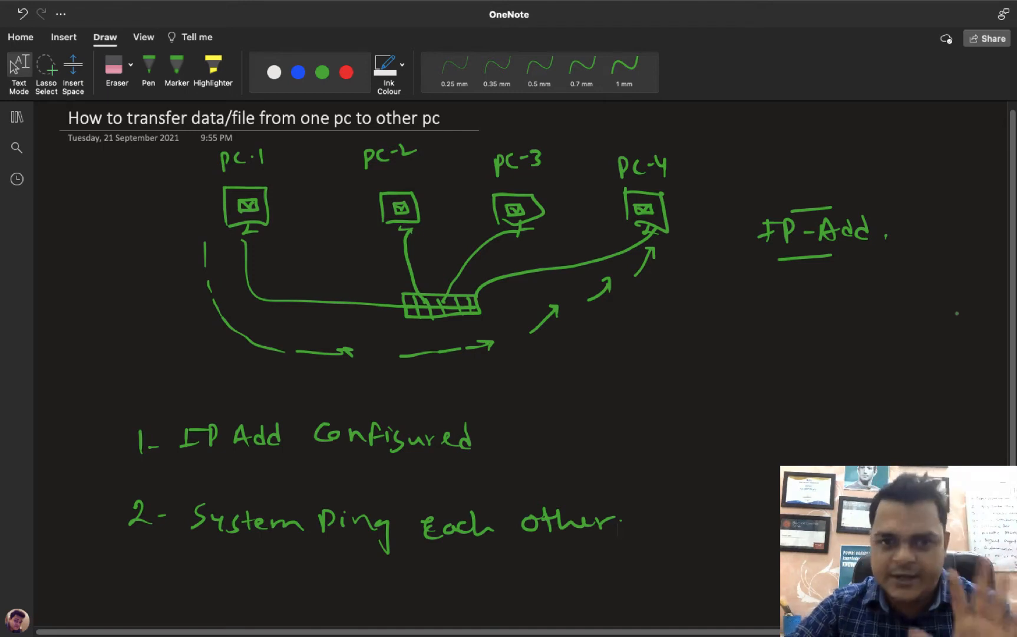
- In Microsoft Remote Desktop, sign in to the ADC virtual machine with the administrator account password and dismiss the Shutdown Event Tracker
key("ctrl+Right")
key("ctrl+Right")
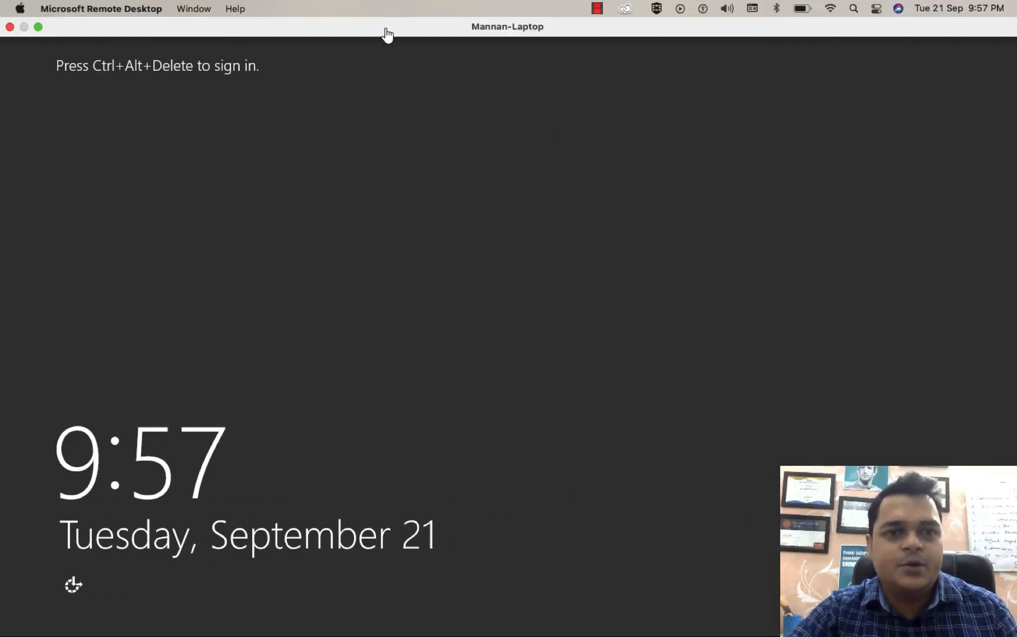
mouse_move(268, 55)
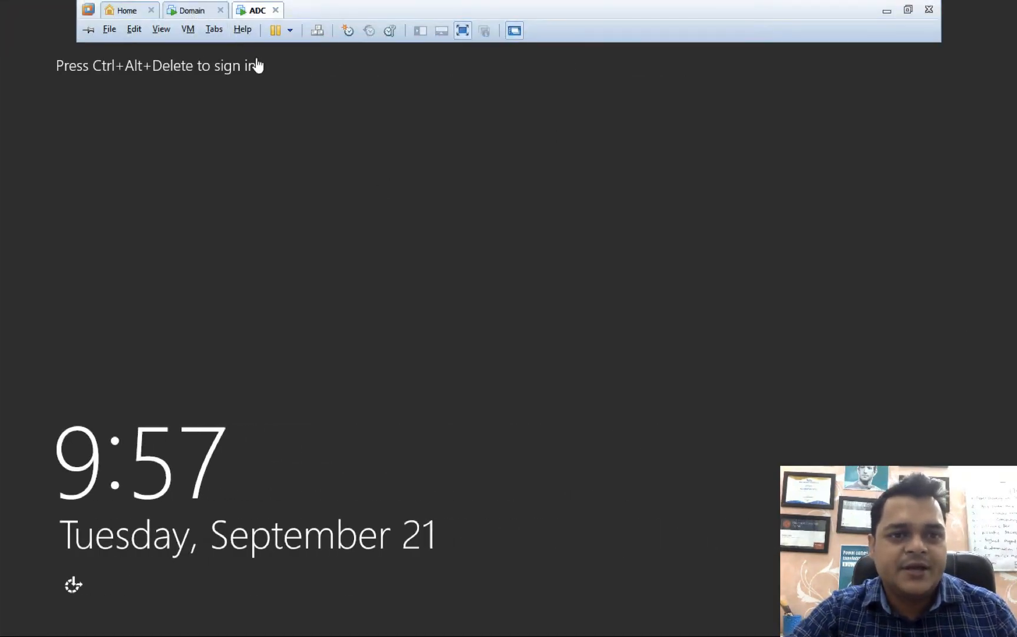
left_click(317, 32)
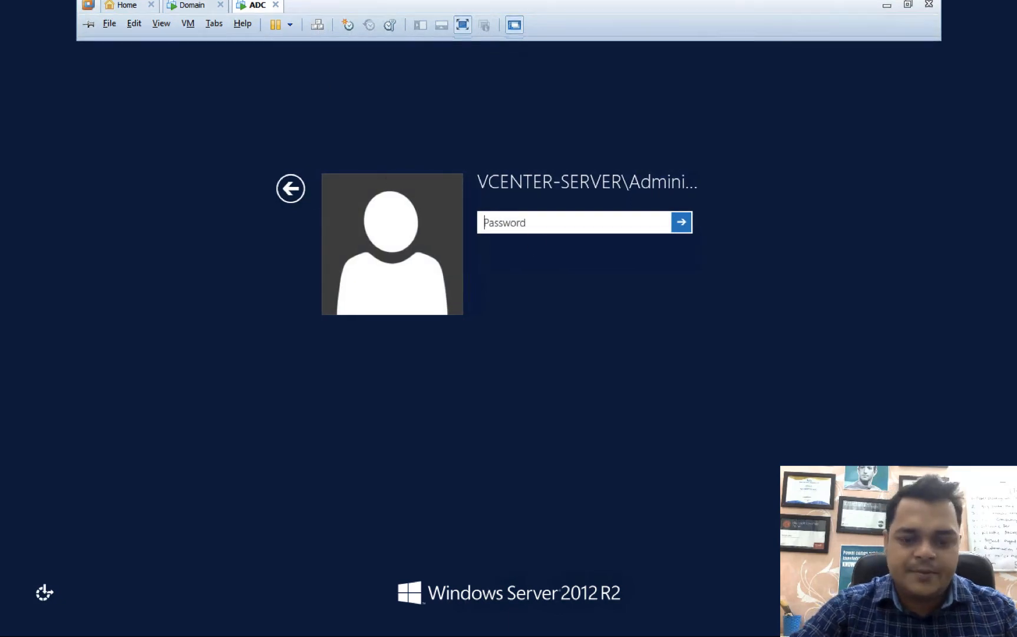
type("•••••••••••")
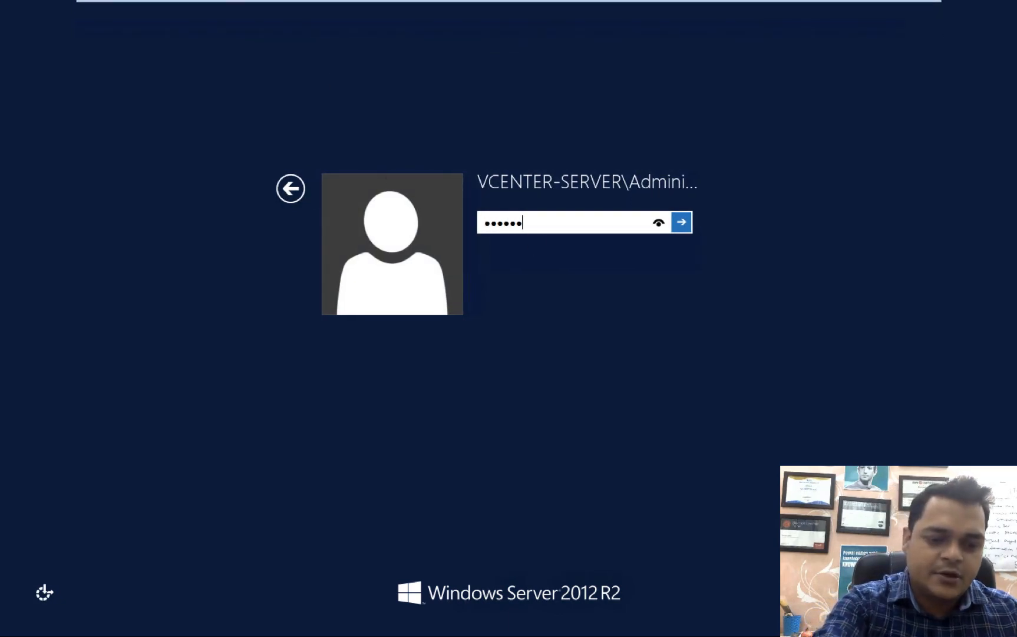
key("Return")
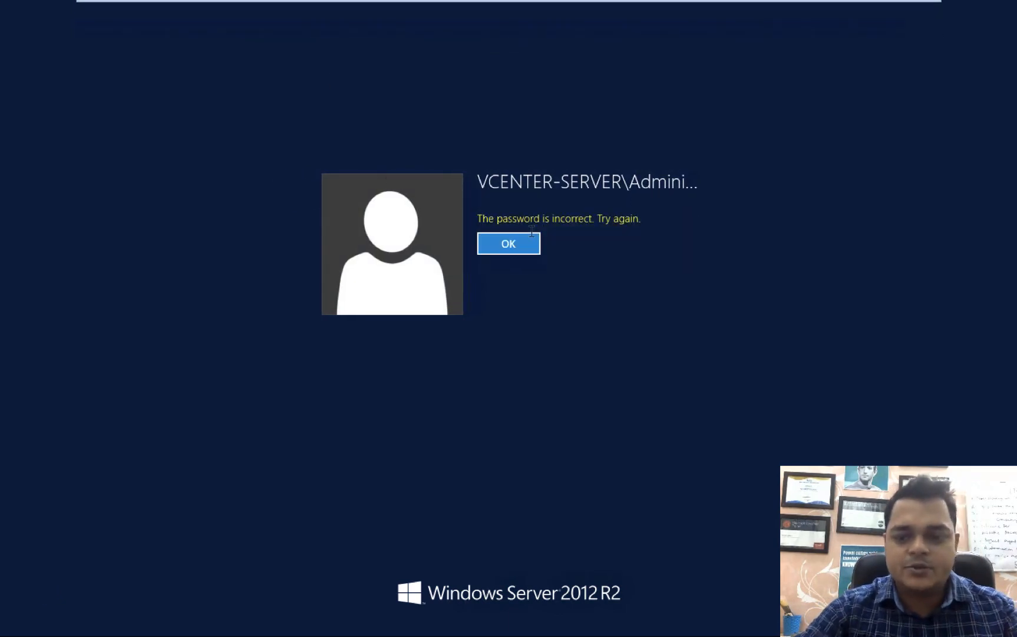
key("Return")
type("•••••")
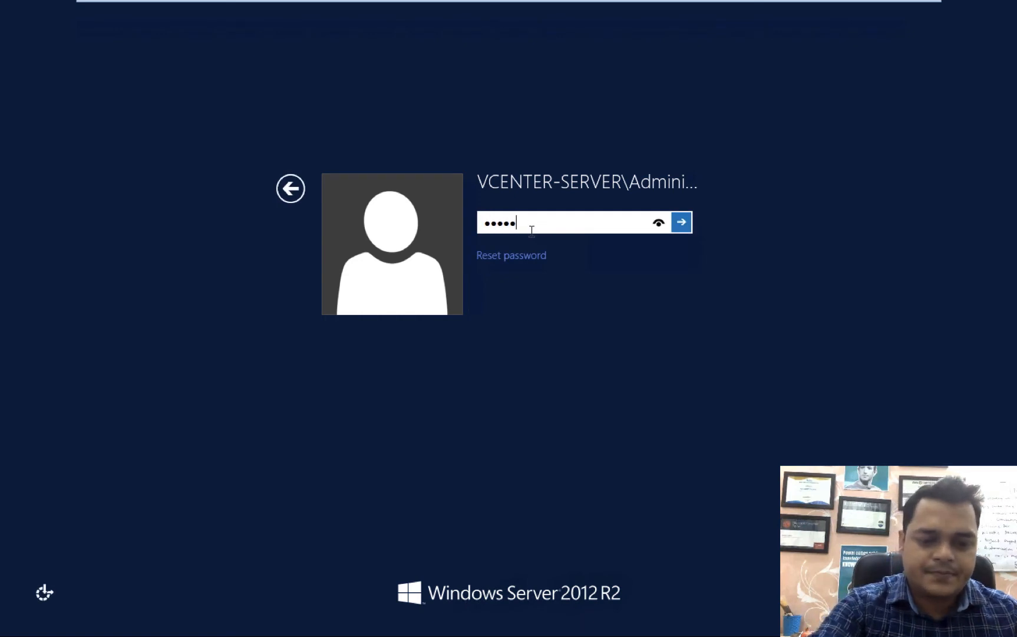
type("••••")
key("Return")
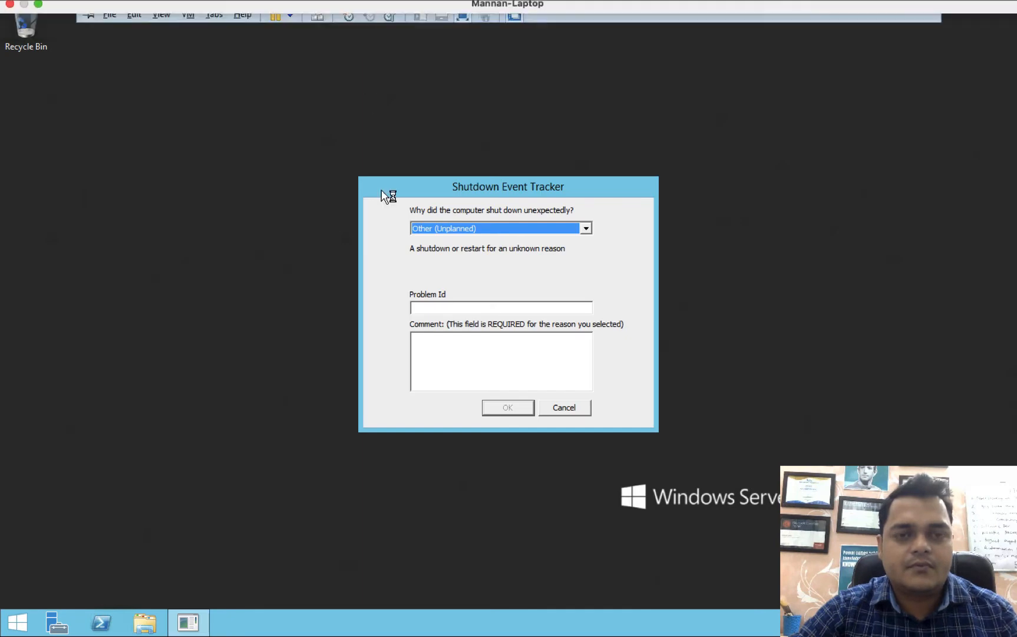
left_click(565, 406)
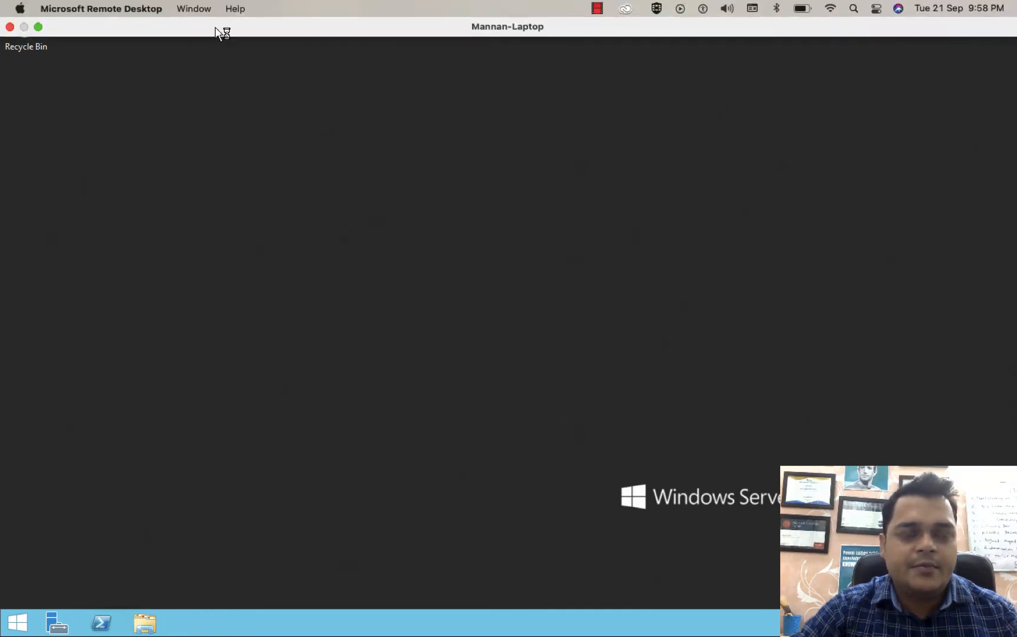
- Switch to the Domain virtual machine, unlock it with the administrator account password and close its open Command Prompt
mouse_move(211, 32)
left_click(195, 10)
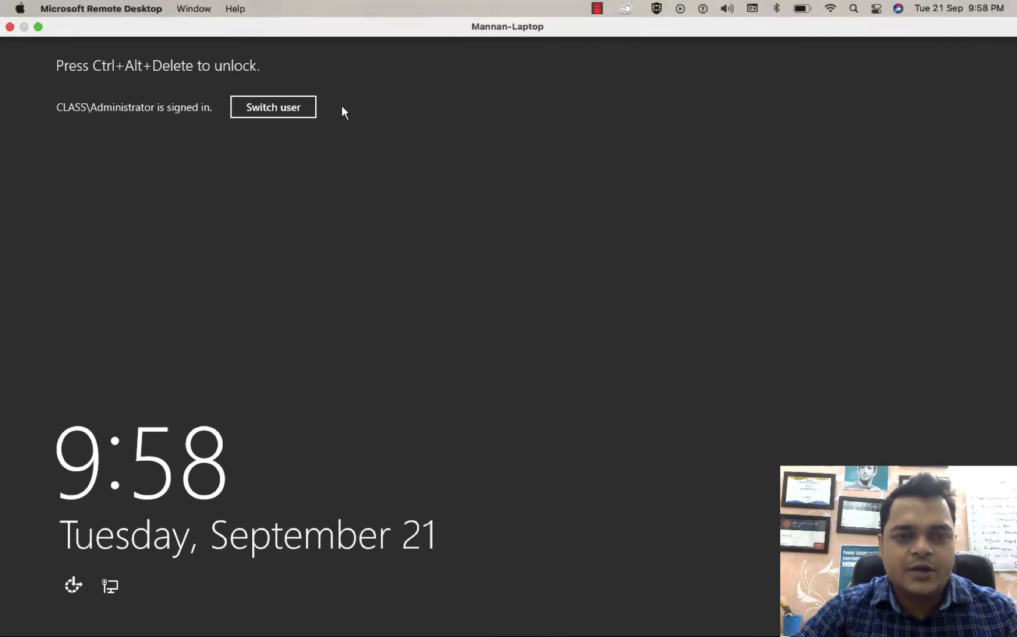
mouse_move(316, 3)
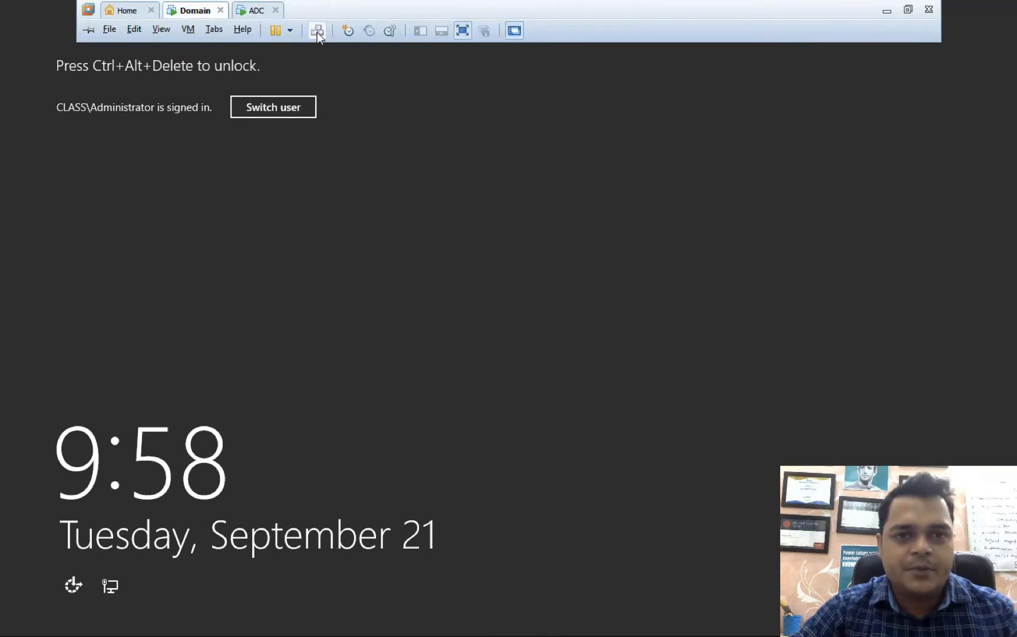
left_click(317, 31)
type("****")
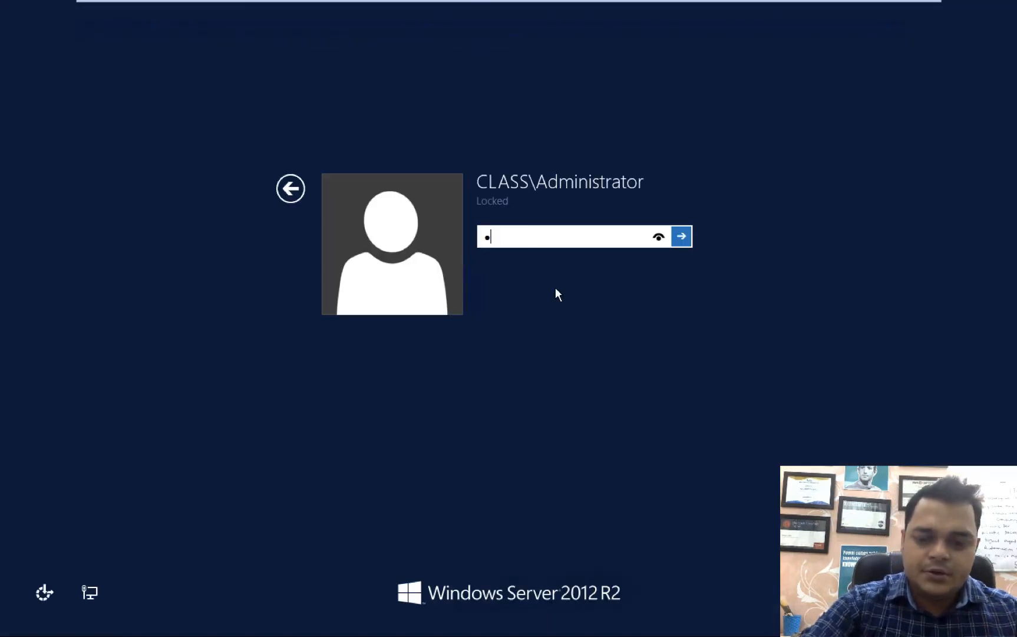
type("*****")
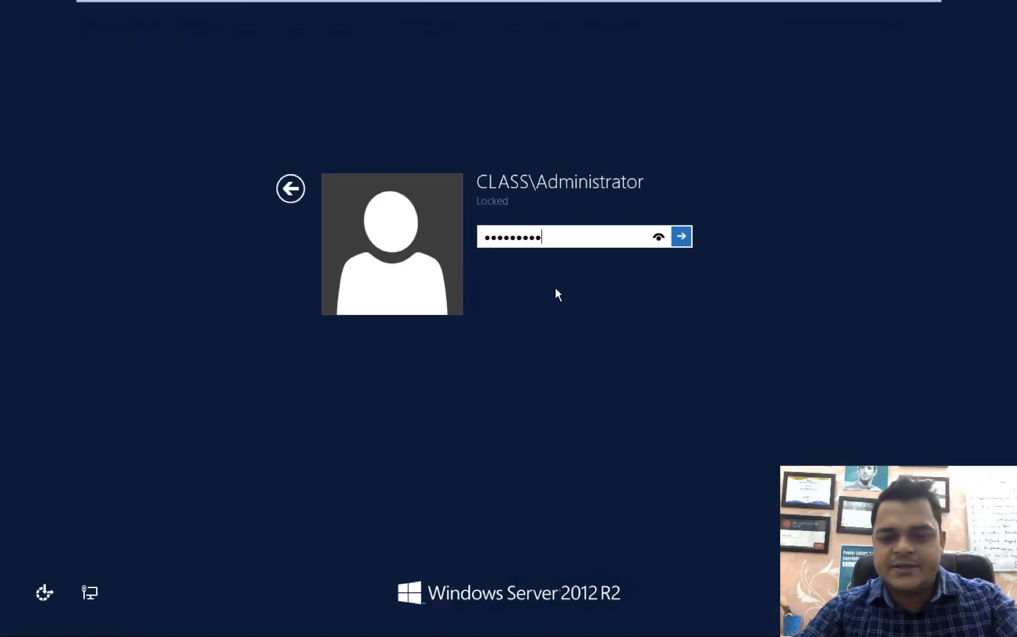
key("Return")
key("Return")
type("****")
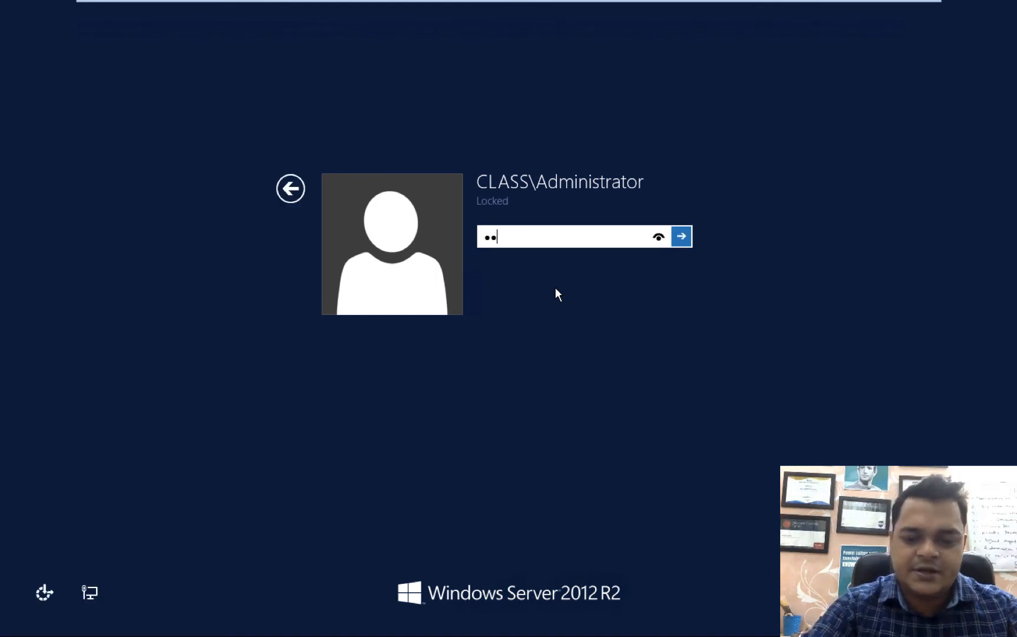
type("******")
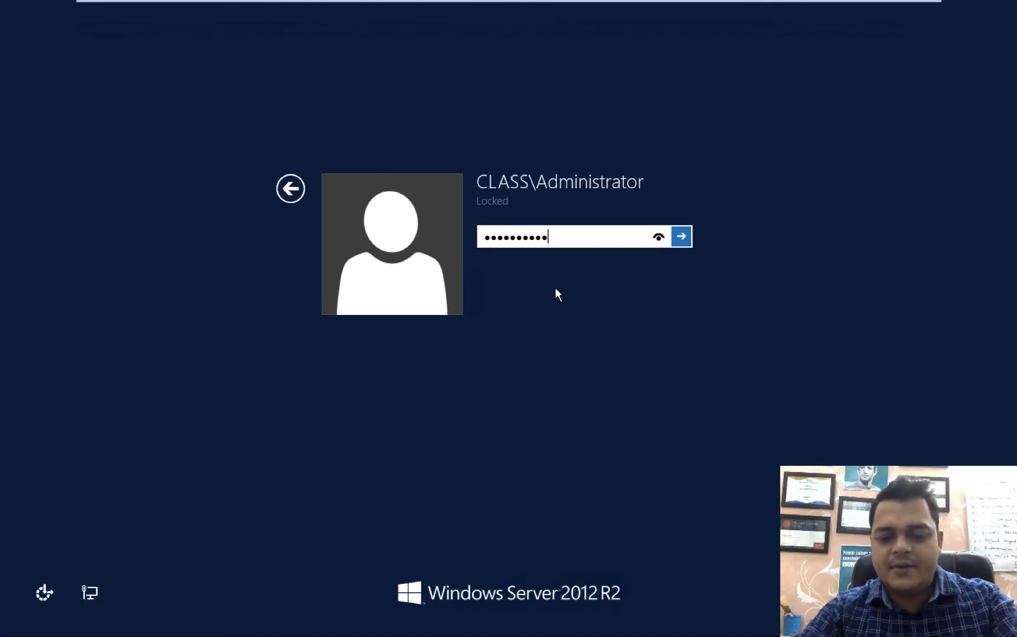
key("Return")
left_click(543, 80)
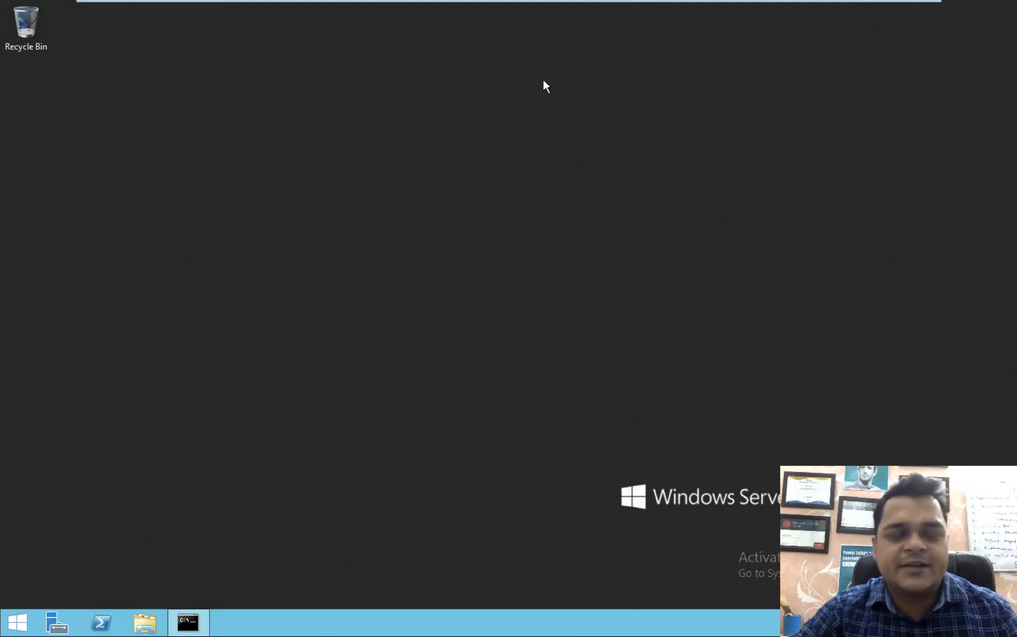
- On the ADC virtual machine, open Command Prompt and run ipconfig to check its IP address
mouse_move(358, 1)
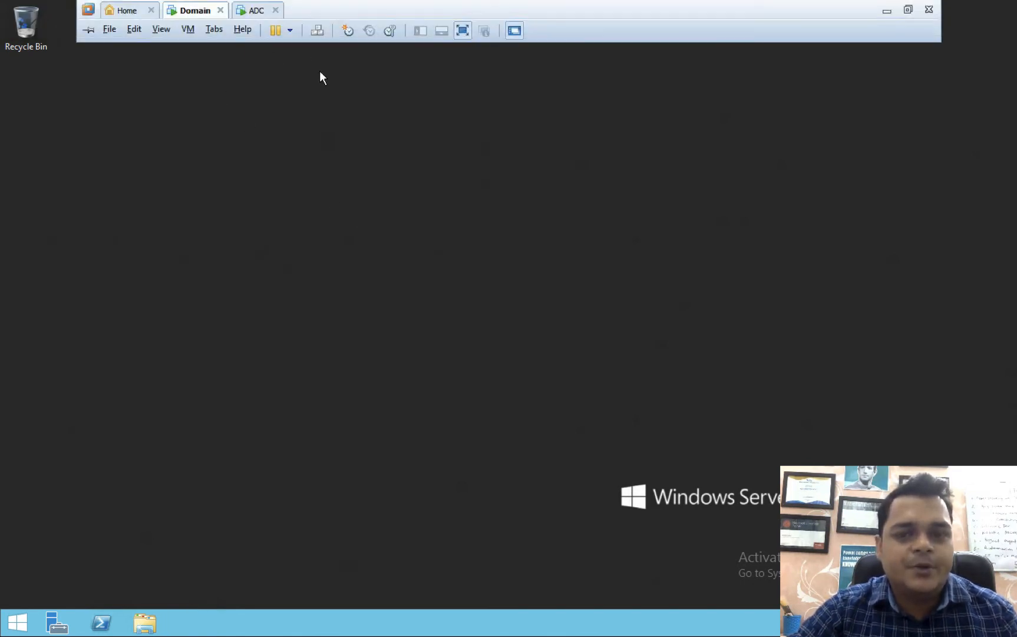
mouse_move(286, 1)
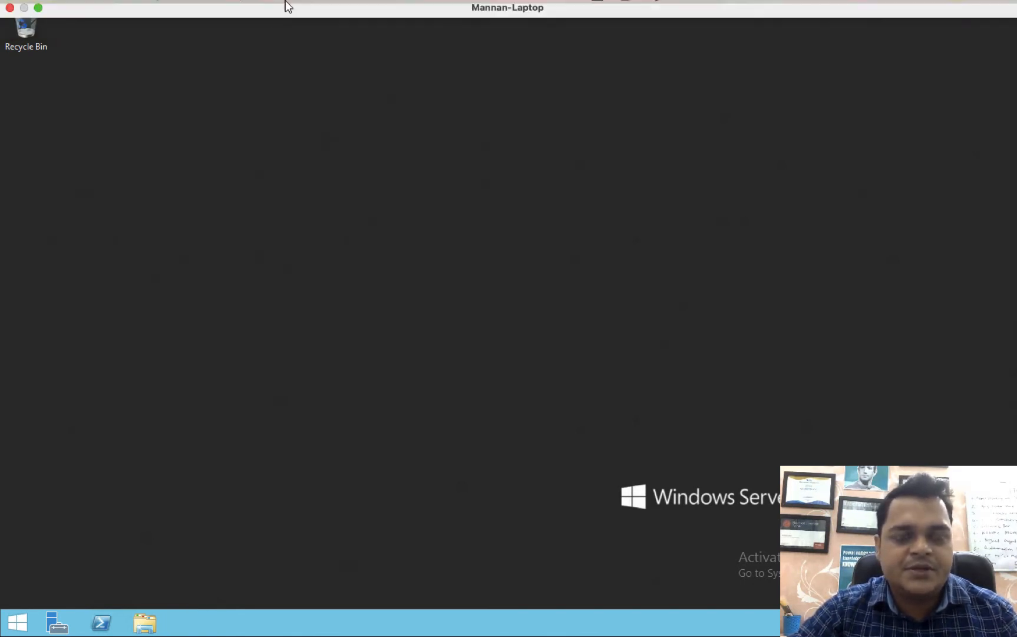
left_click(257, 14)
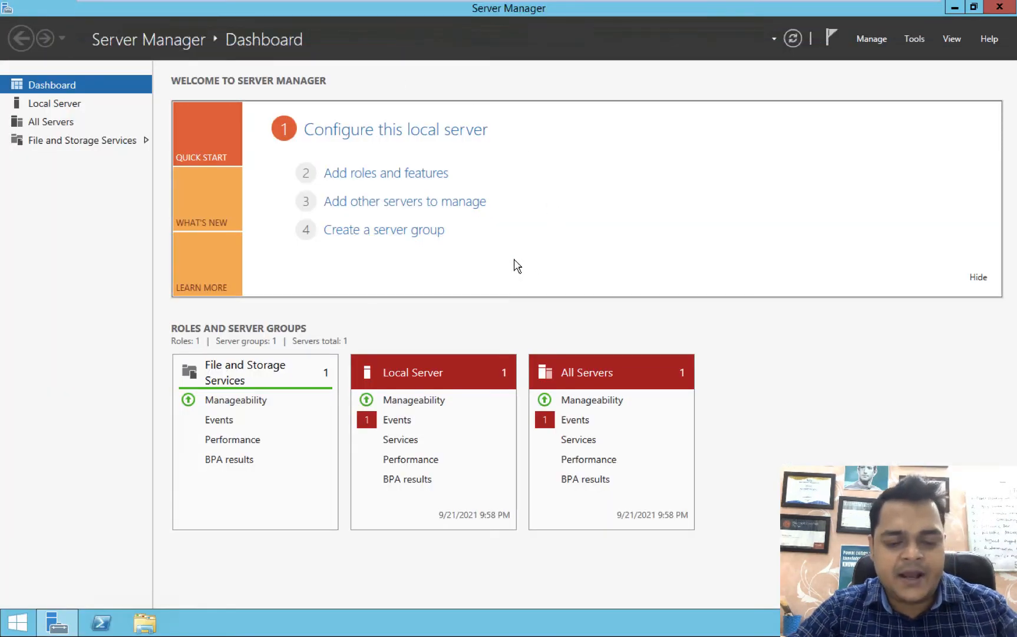
key("super+r")
type("cmd")
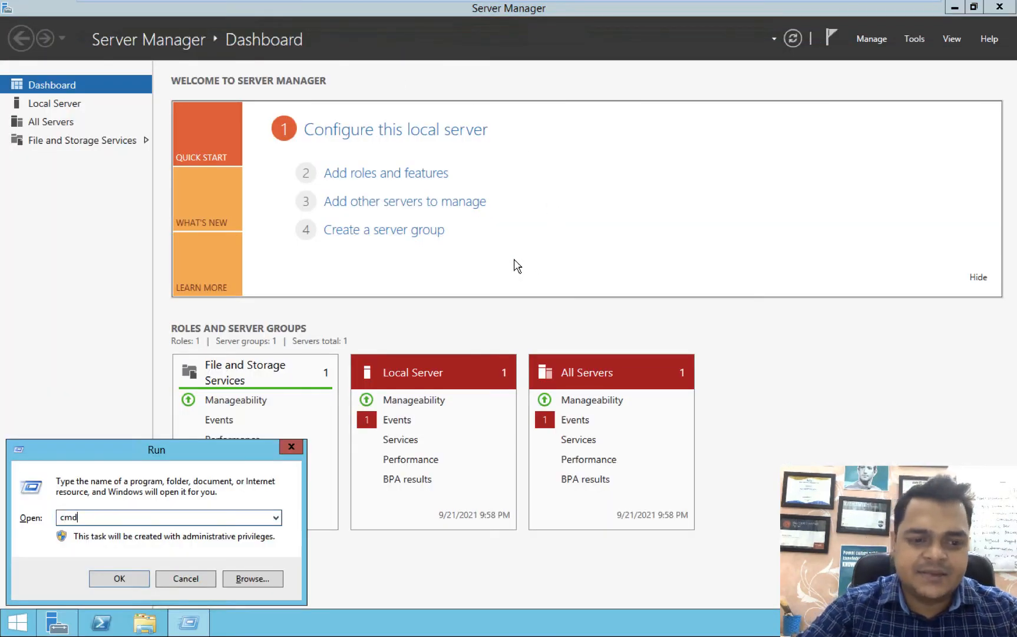
key("Return")
type("ipconfig")
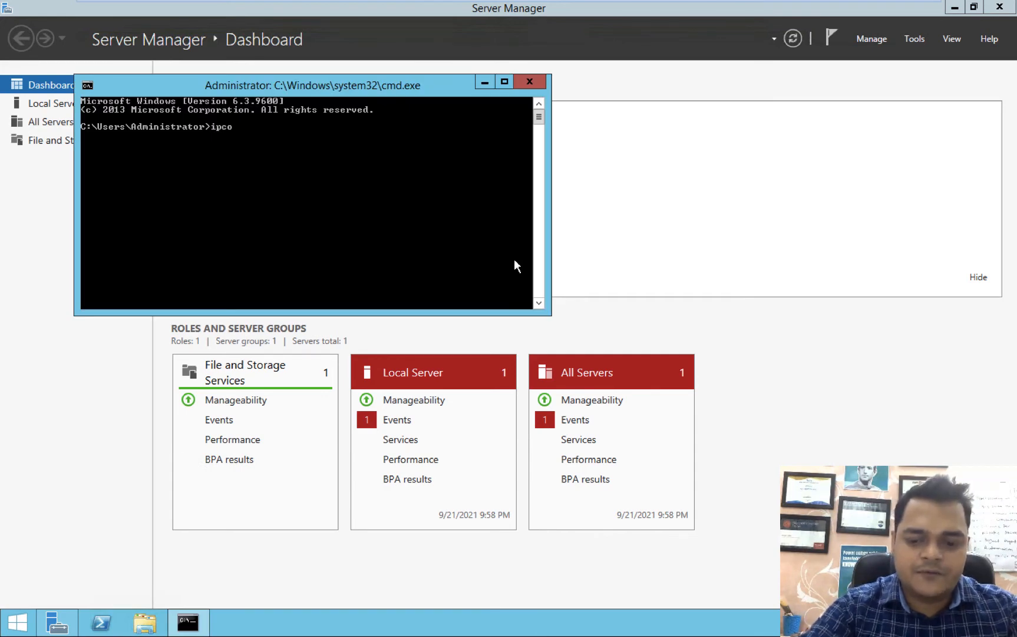
key("Return")
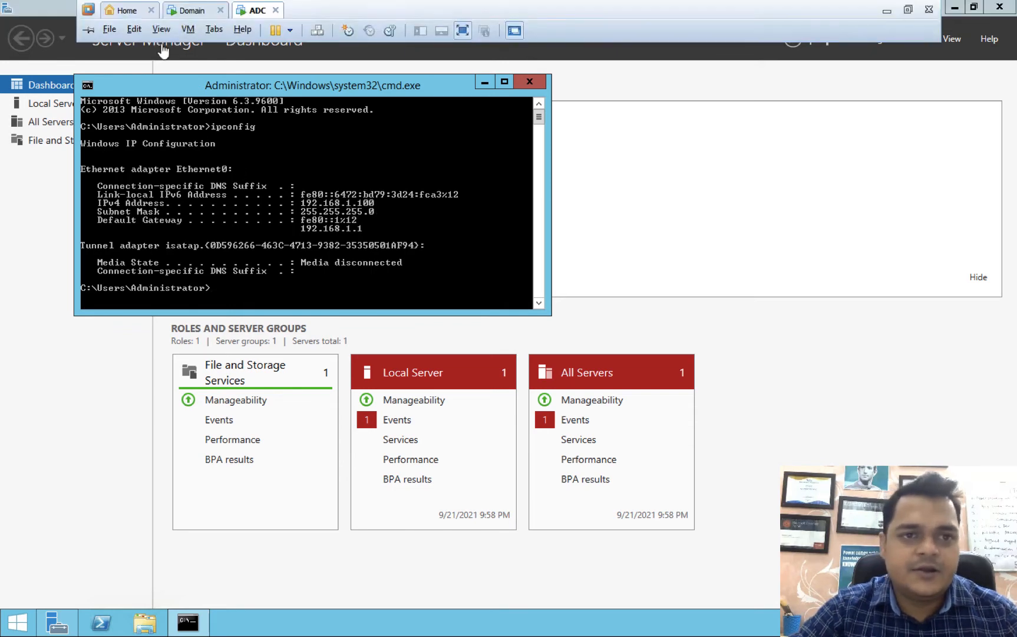
- On the Domain virtual machine, open Command Prompt and run ipconfig to check its IP address
left_click(182, 13)
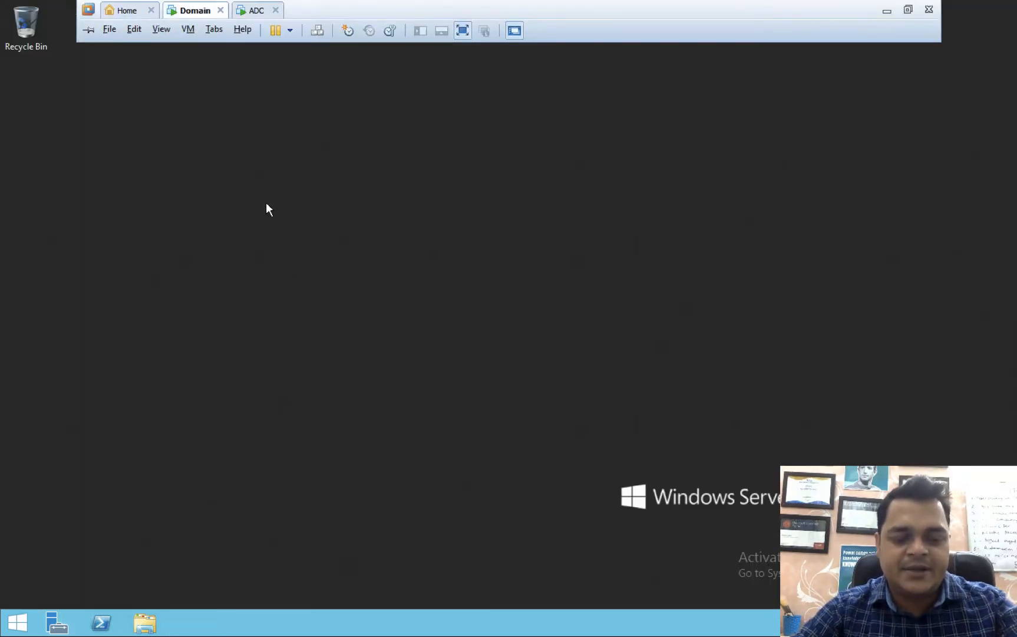
key("super+r")
key("Return")
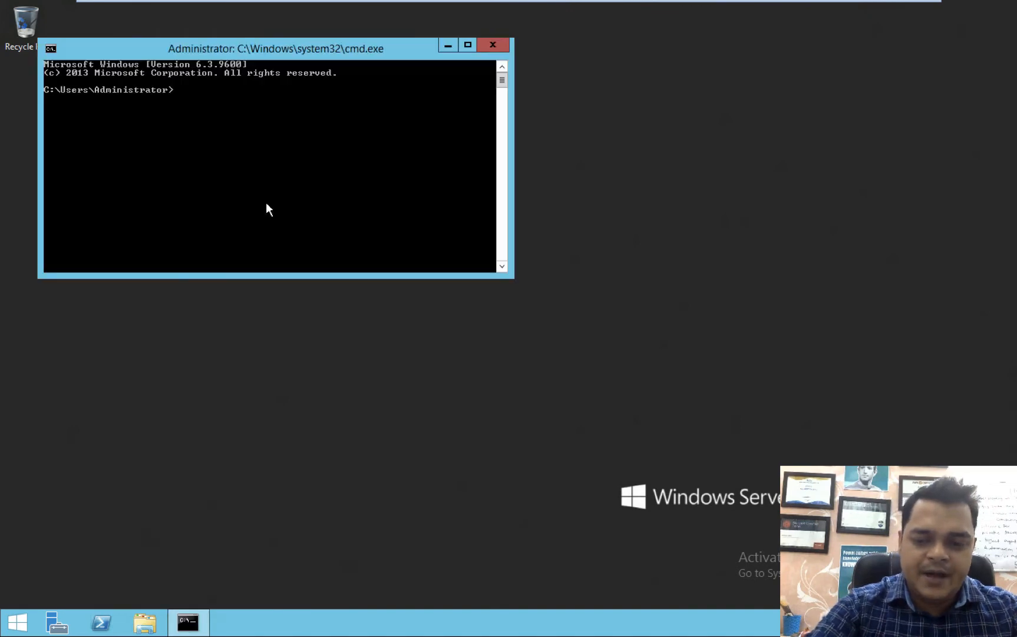
type("ipconfig")
key("Return")
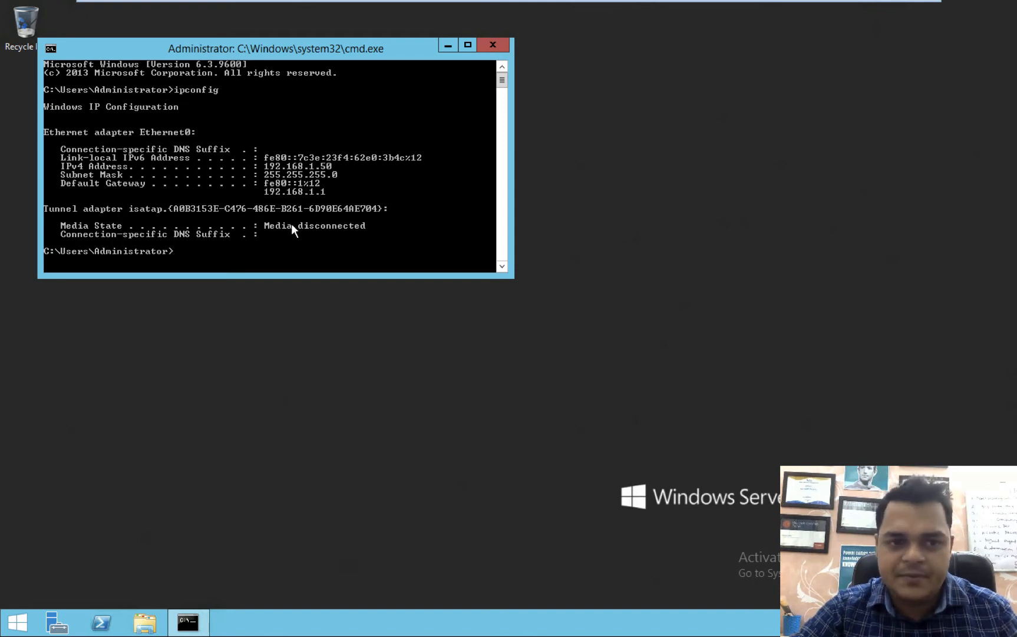
- Ping the ADC machine at 192.168.1.100 from the Domain machine to test the connection
type("pin")
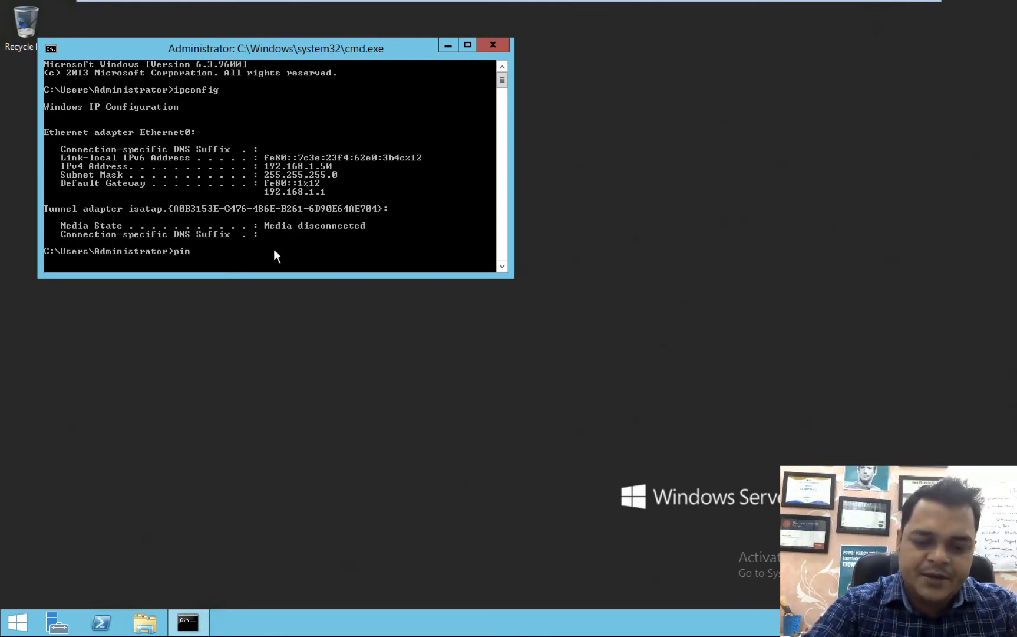
type("g 192.")
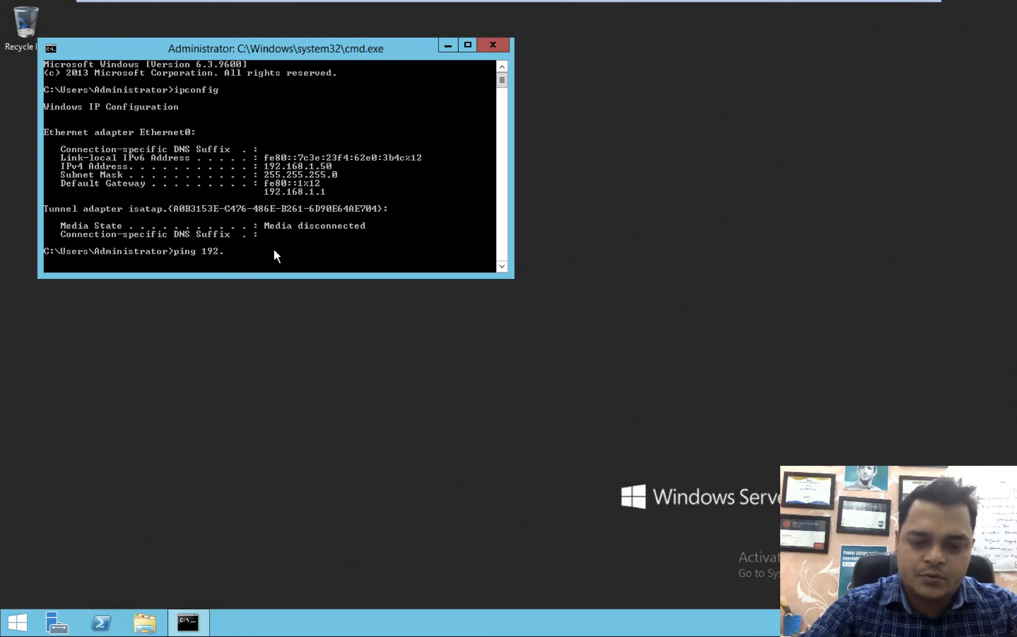
type("168.1.10")
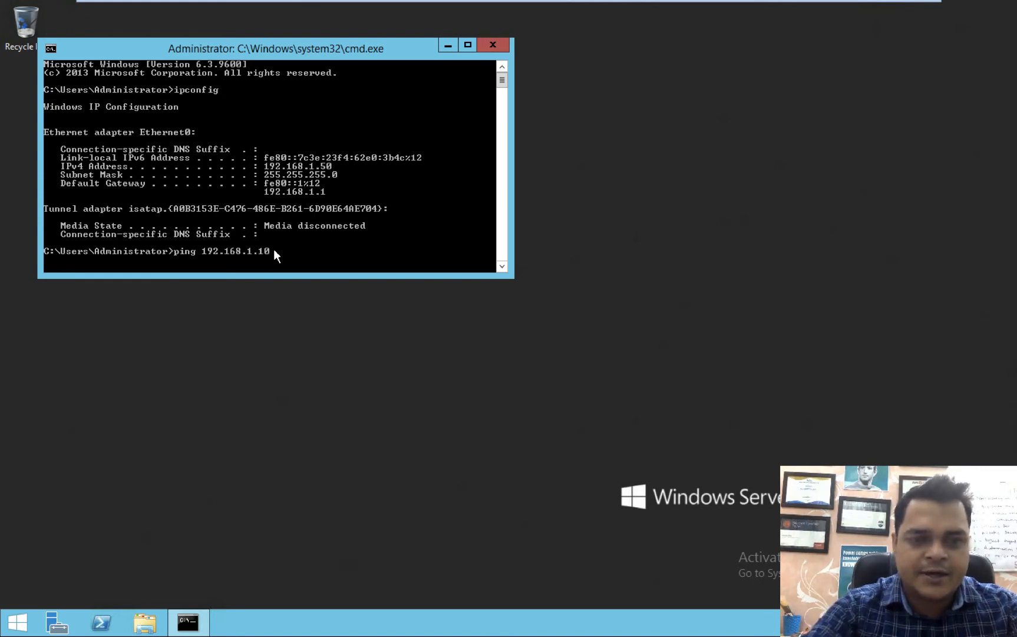
type("0")
key("Return")
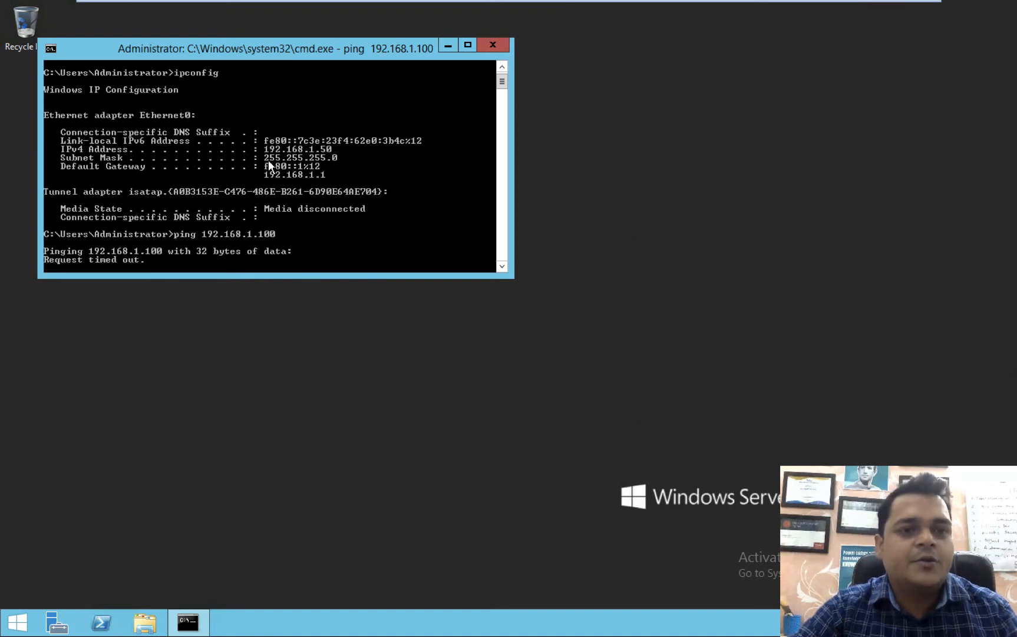
- On the ADC virtual machine, open firewall.cpl, turn off Windows Firewall for the domain network and close the firewall window
mouse_move(182, 2)
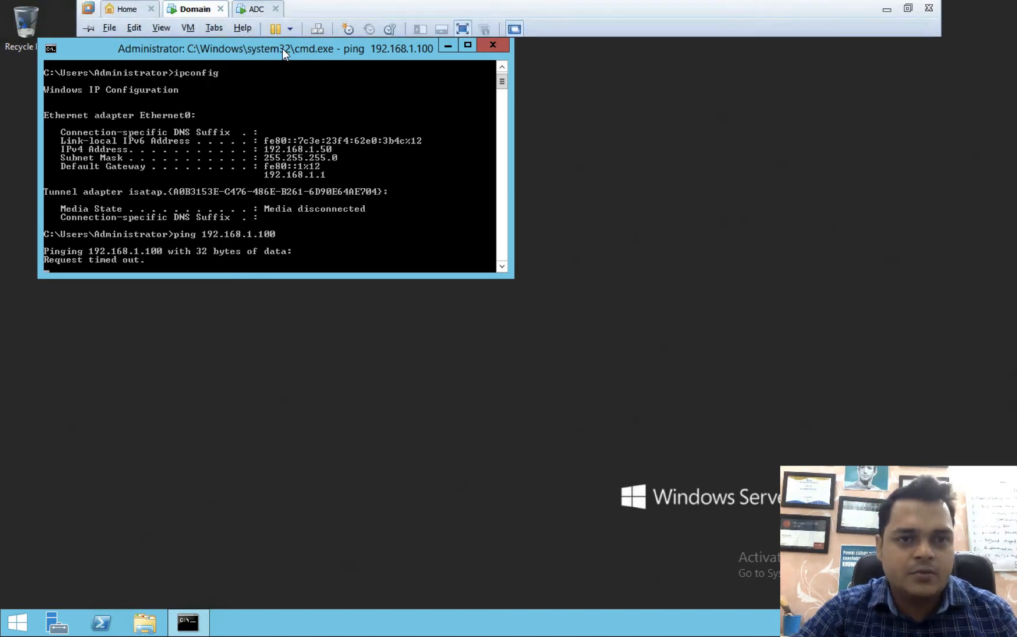
left_click(260, 9)
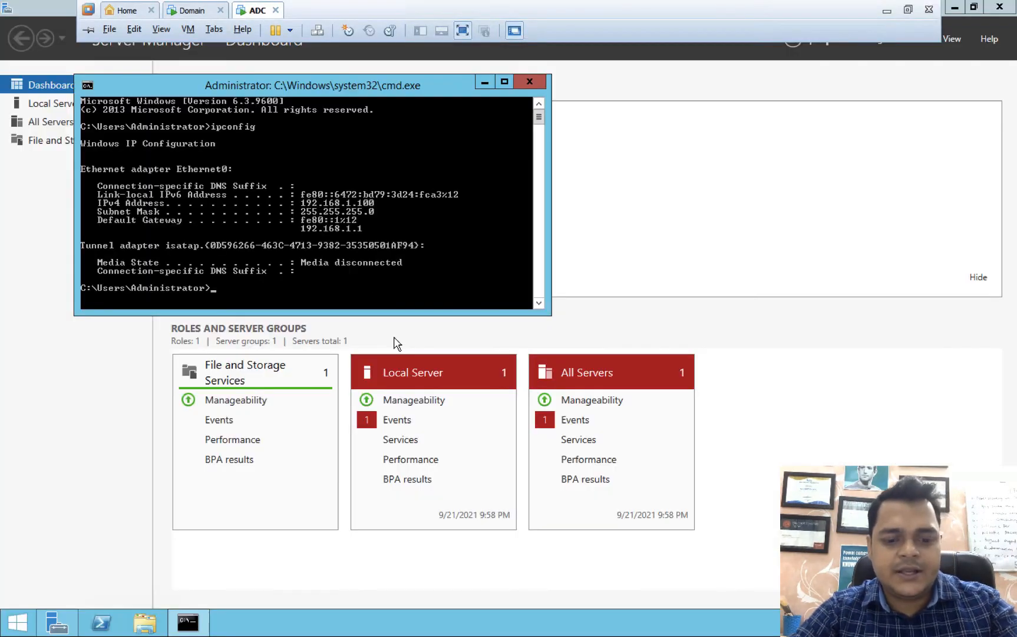
key("super+r")
type("fire")
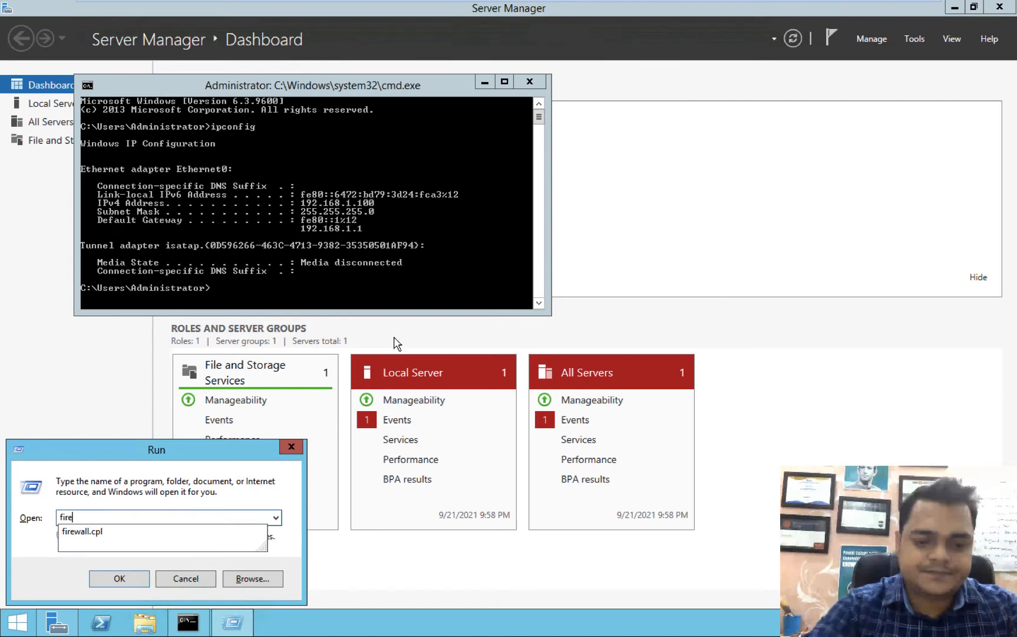
type("wall.cpl")
key("Return")
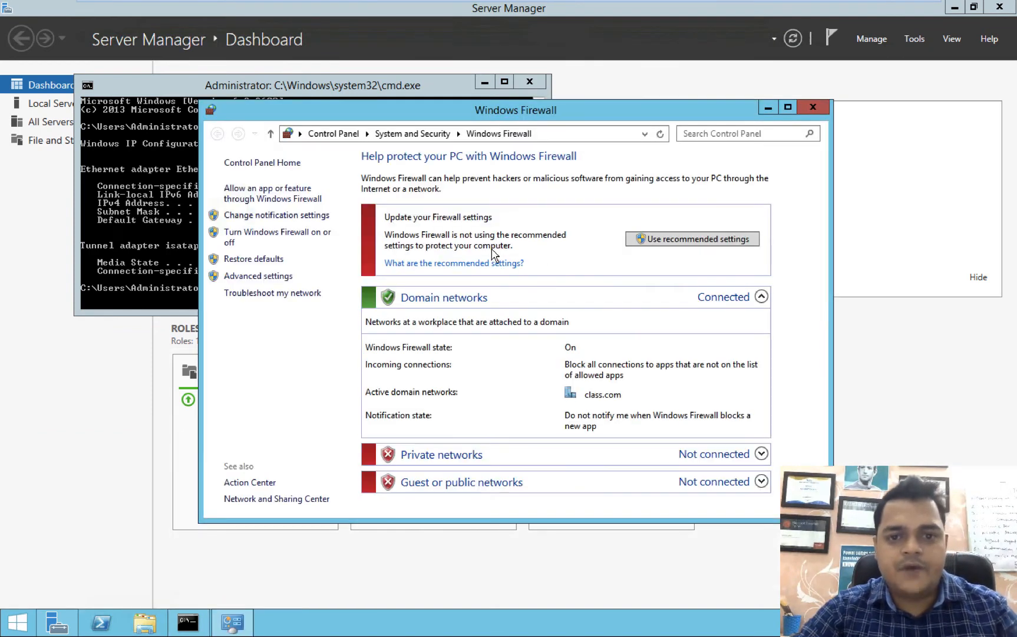
left_click(273, 237)
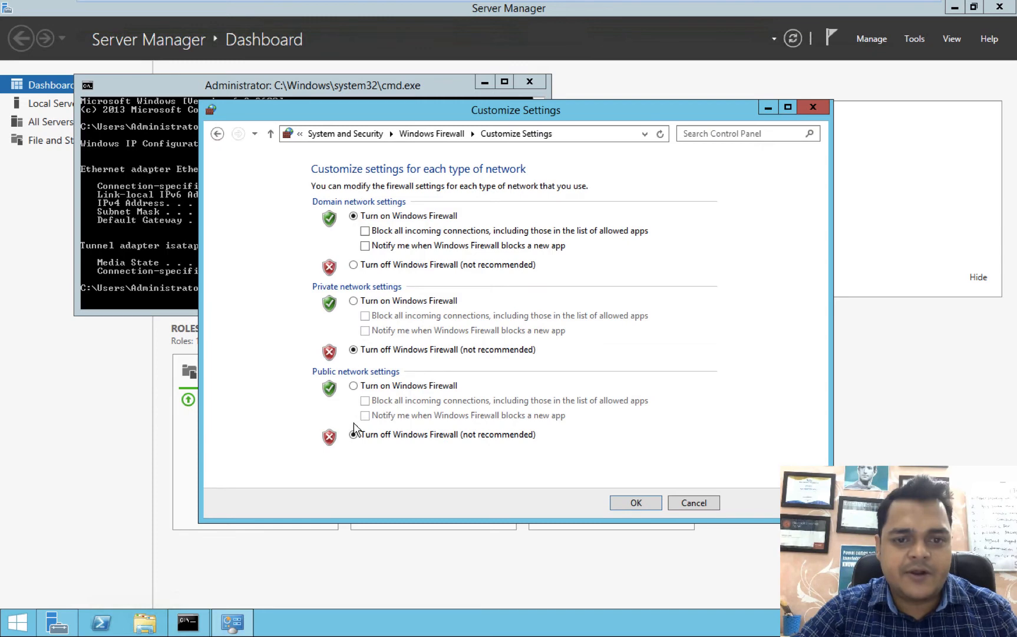
left_click(353, 265)
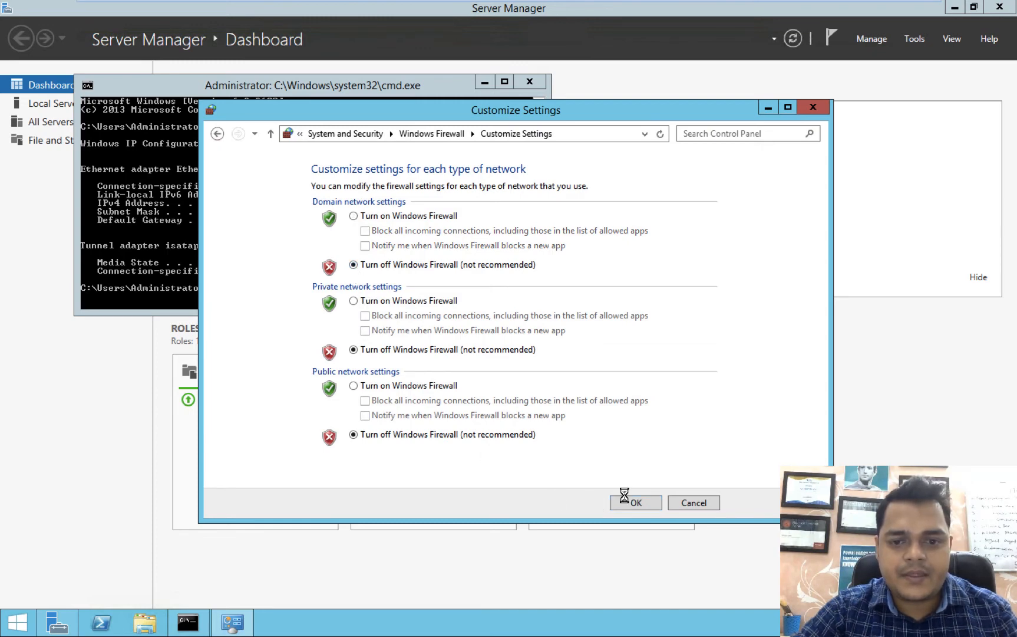
left_click(824, 108)
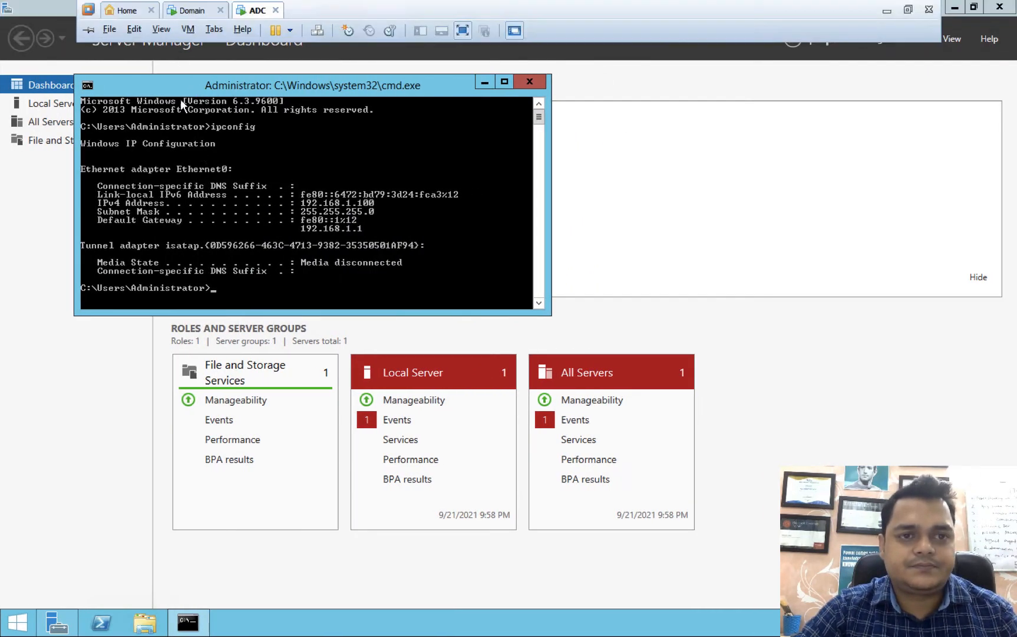
- On the Domain virtual machine, open firewall.cpl, turn off Windows Firewall for the domain network and close the firewall window
left_click(190, 10)
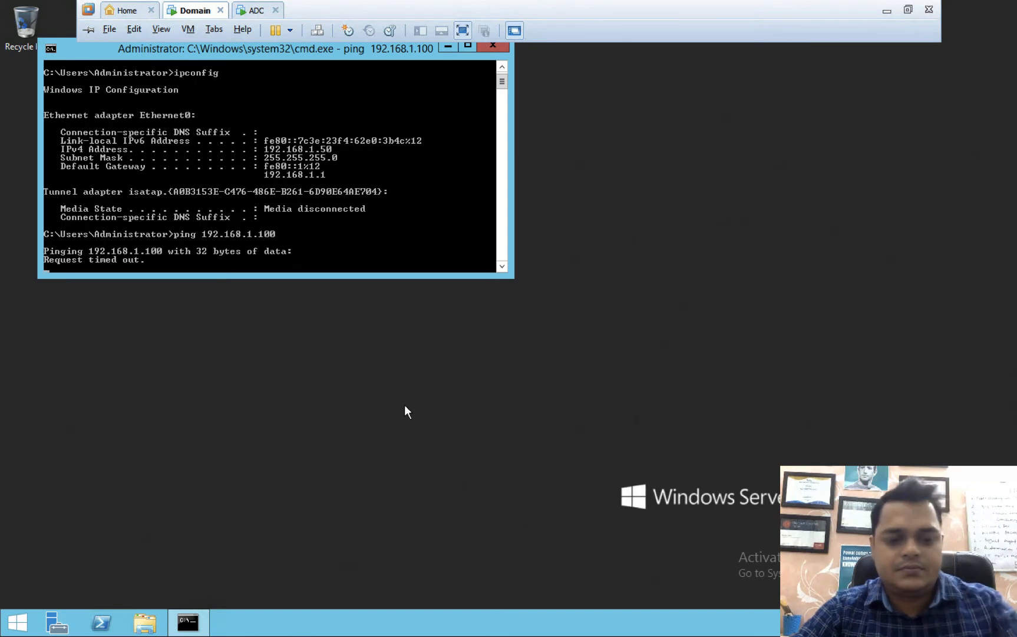
key("super+r")
type("f")
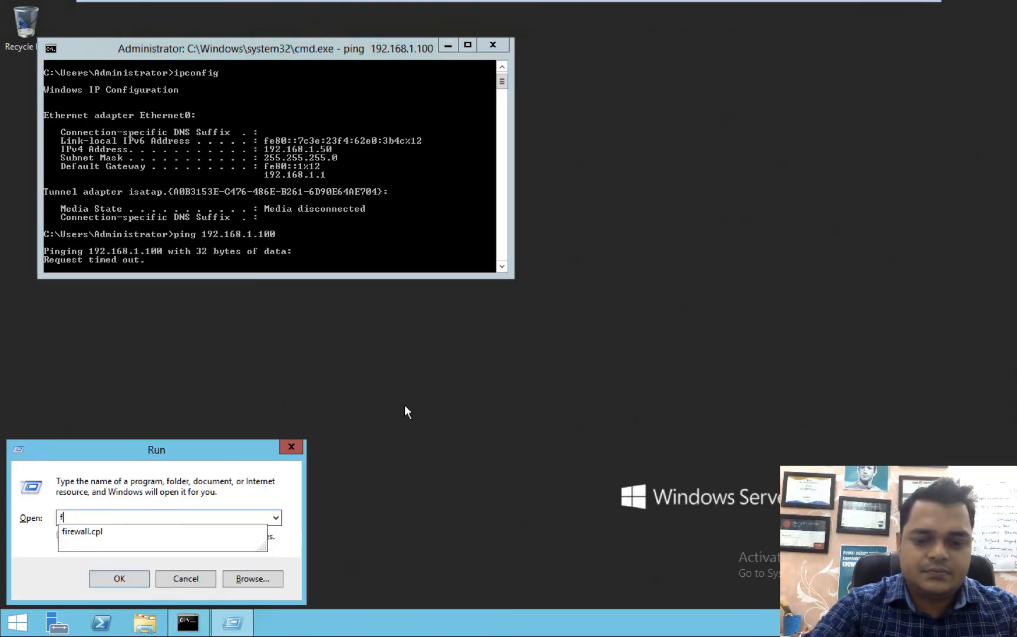
type("irewall.")
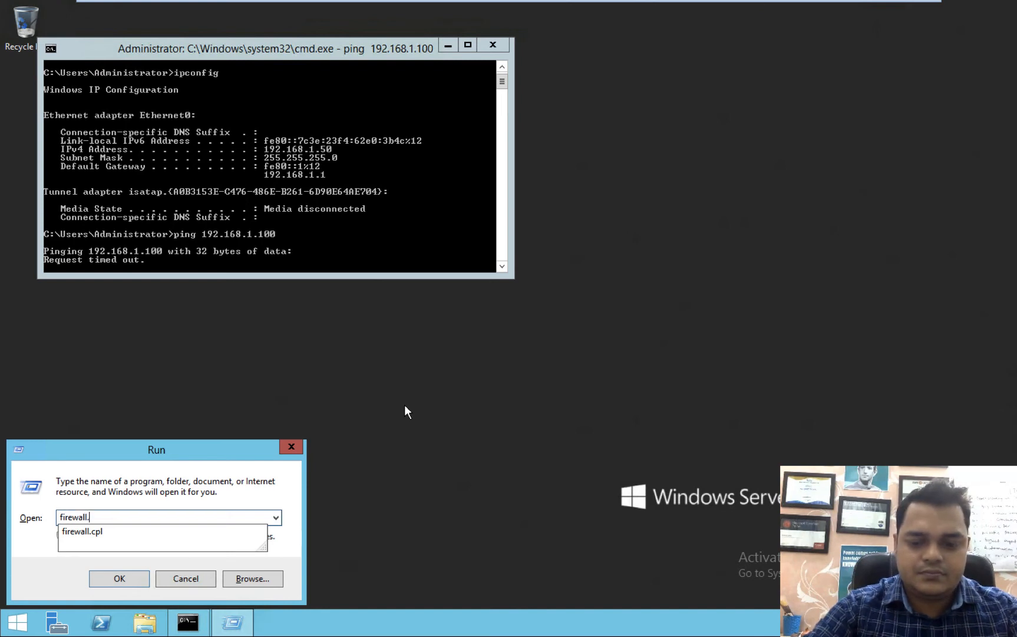
type("cpl")
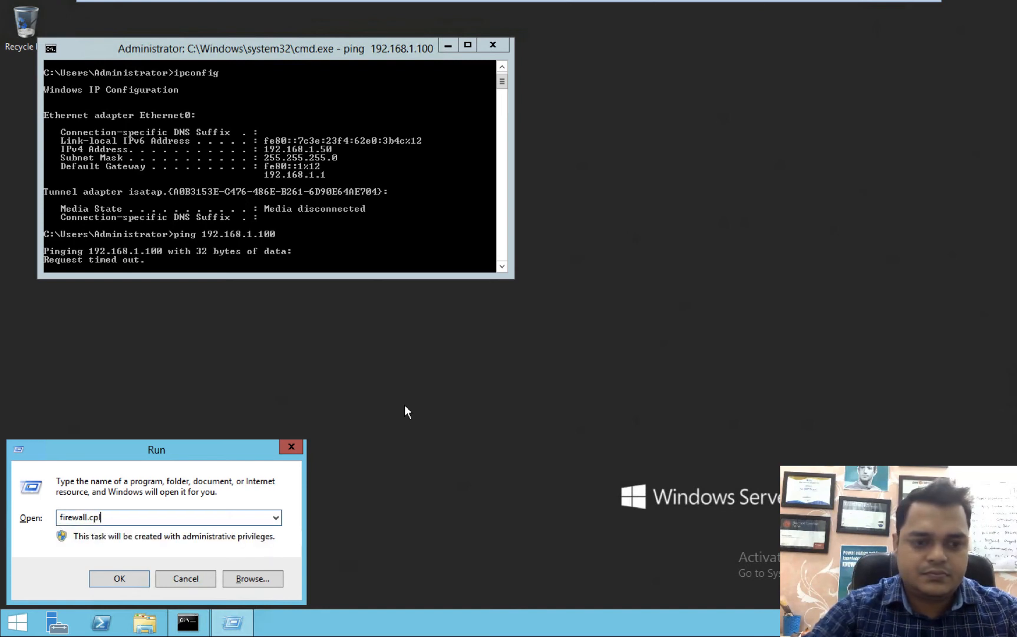
key("Return")
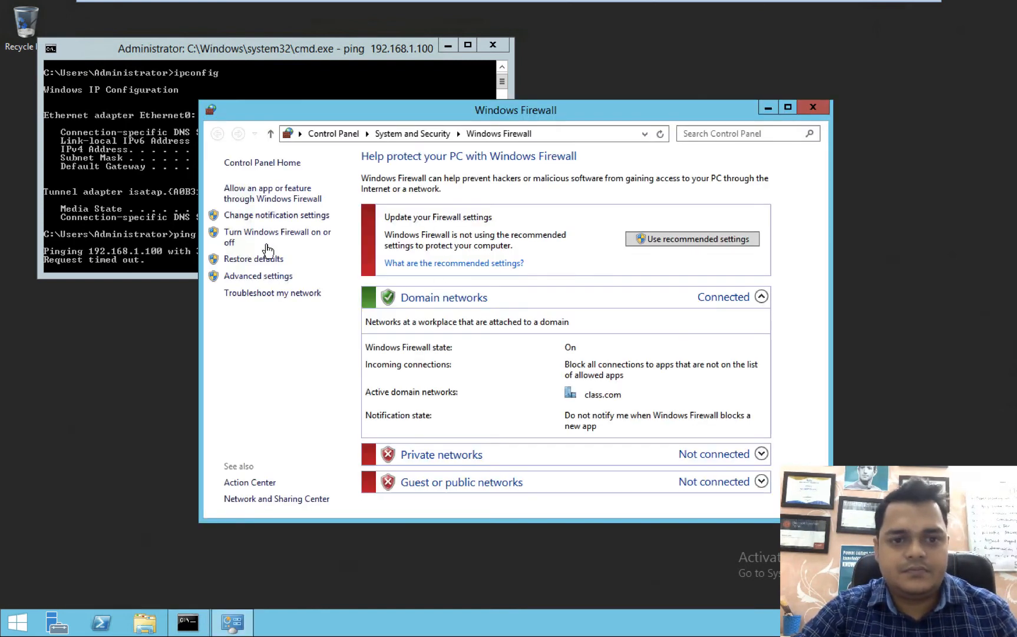
left_click(278, 232)
left_click(361, 265)
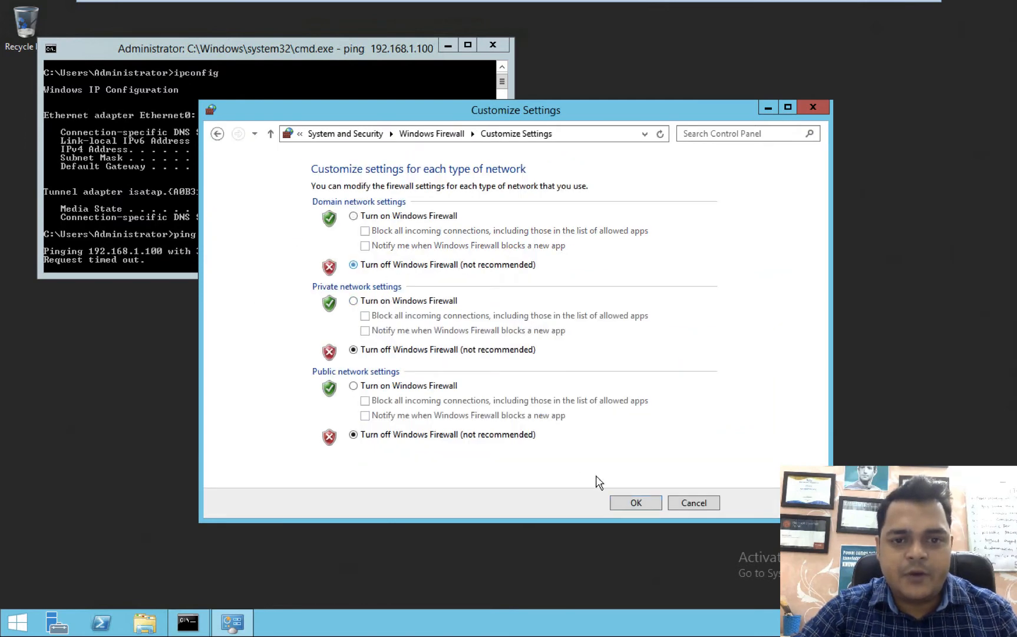
left_click(634, 505)
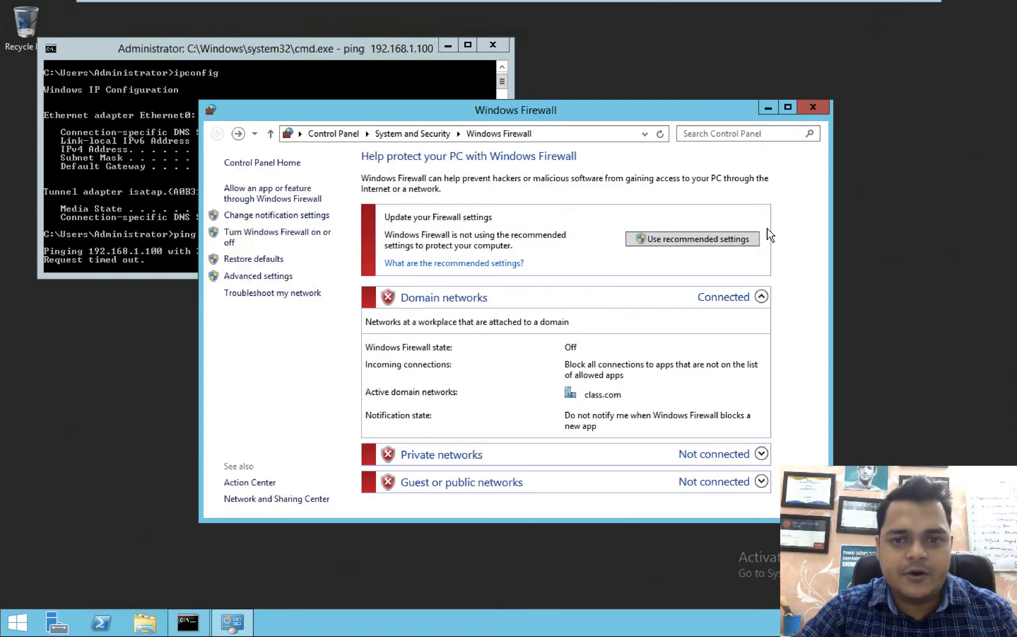
left_click(814, 107)
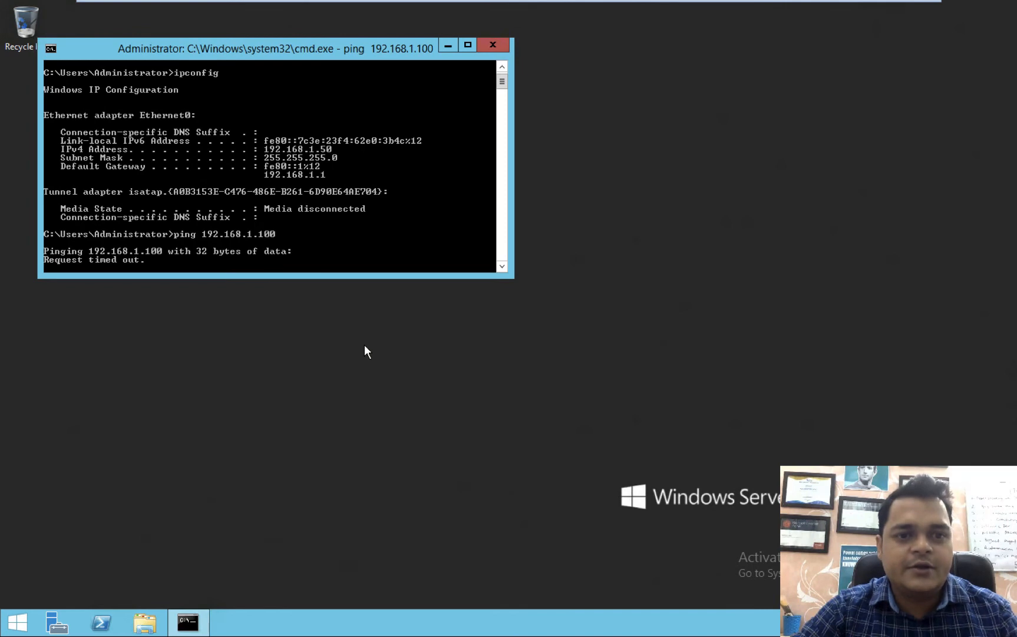
- Enlarge the Domain machine's Command Prompt window and ping the ADC machine at 192.168.1.100 again
left_click_drag(359, 276, 366, 389)
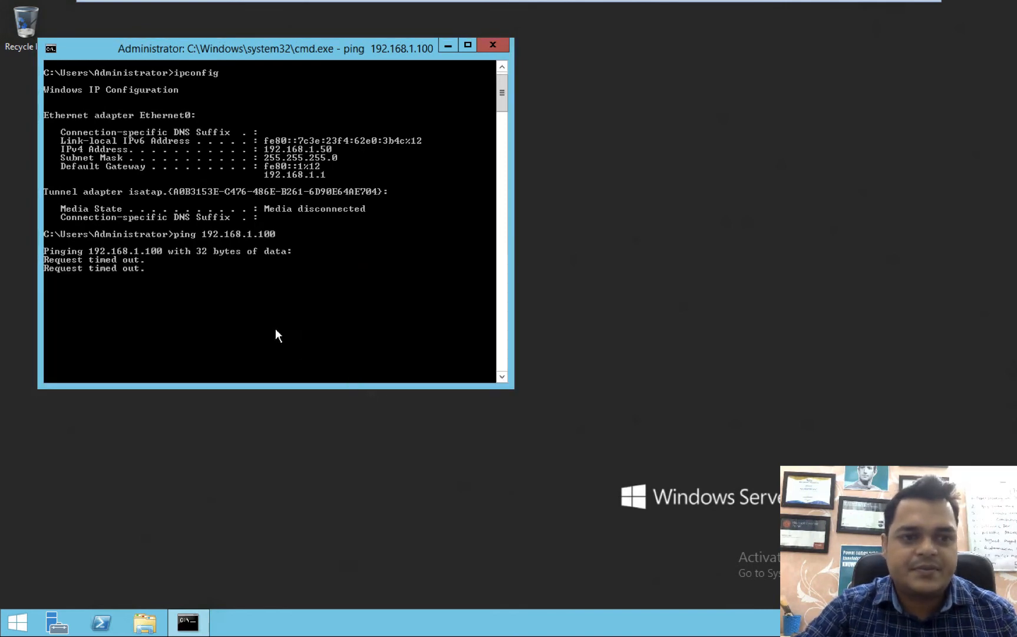
key("Return")
key("Return")
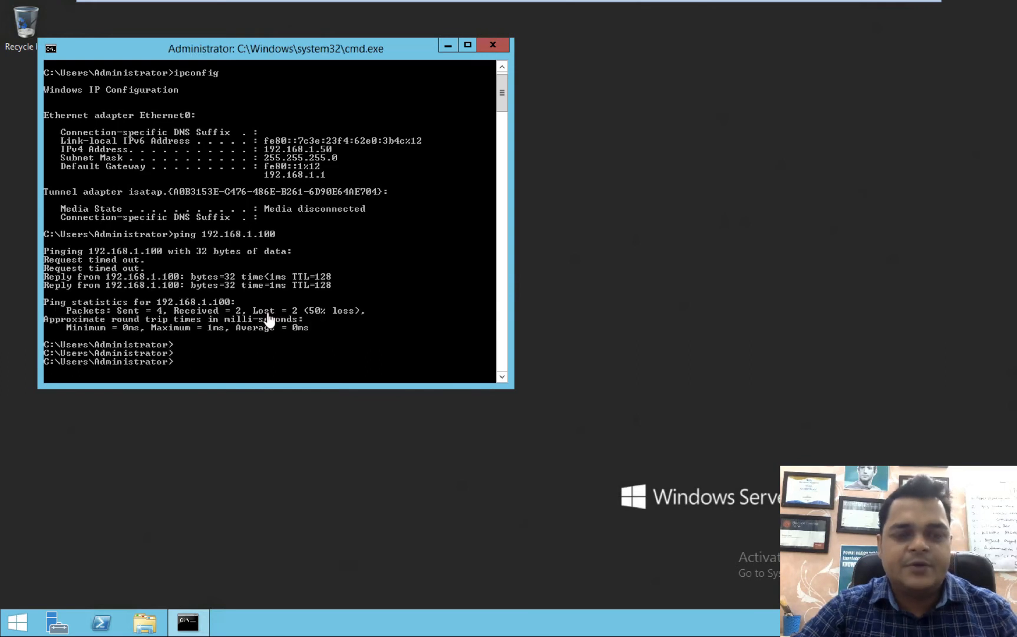
key("Up")
key("Return")
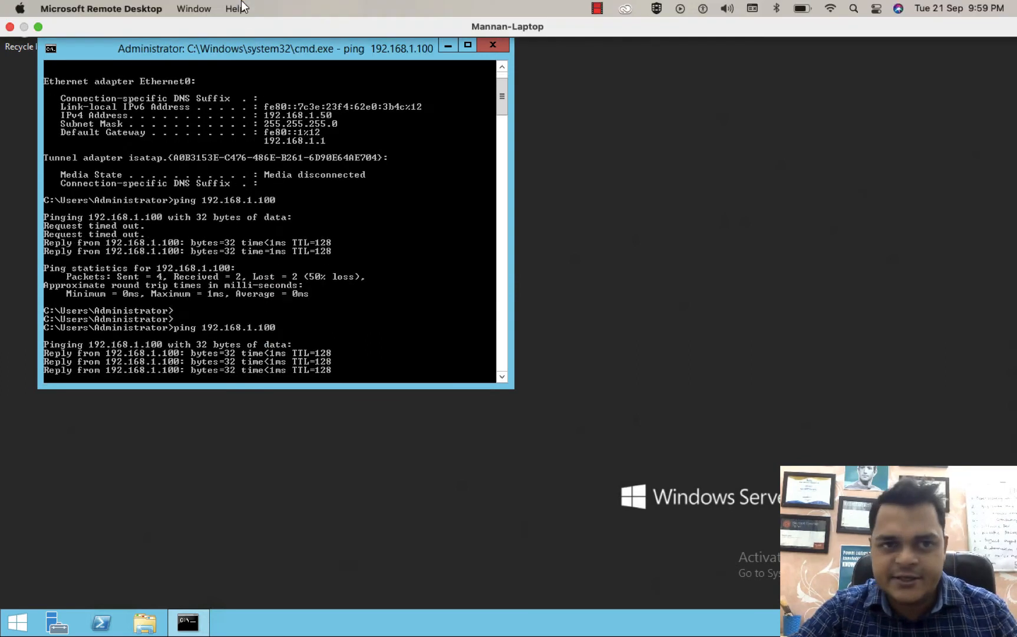
- On the ADC virtual machine, ping the Domain machine at 192.168.1.50 from Command Prompt to test the connection
left_click(255, 12)
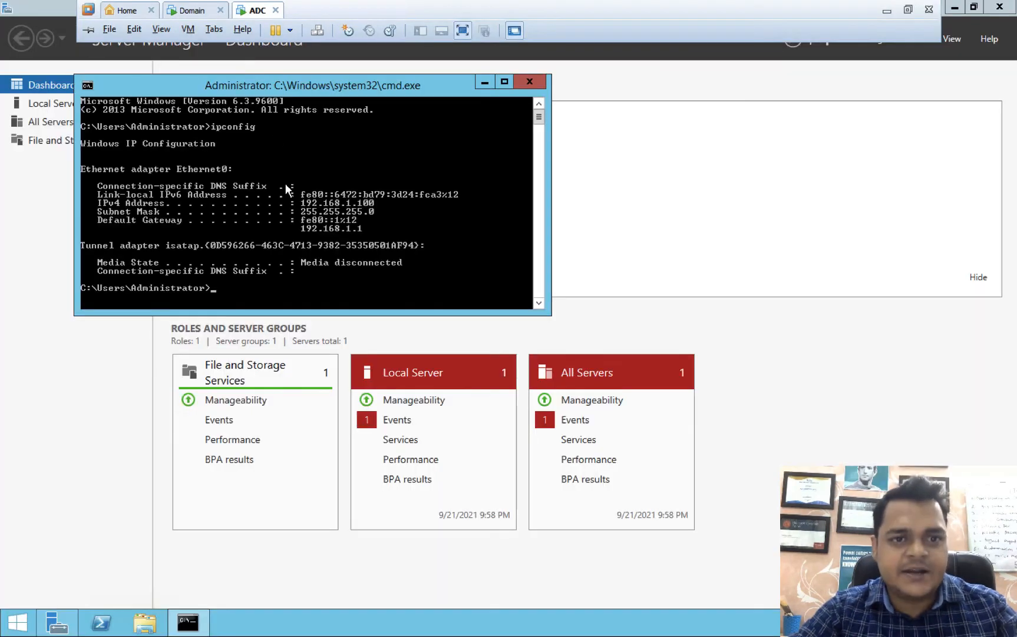
type("ing")
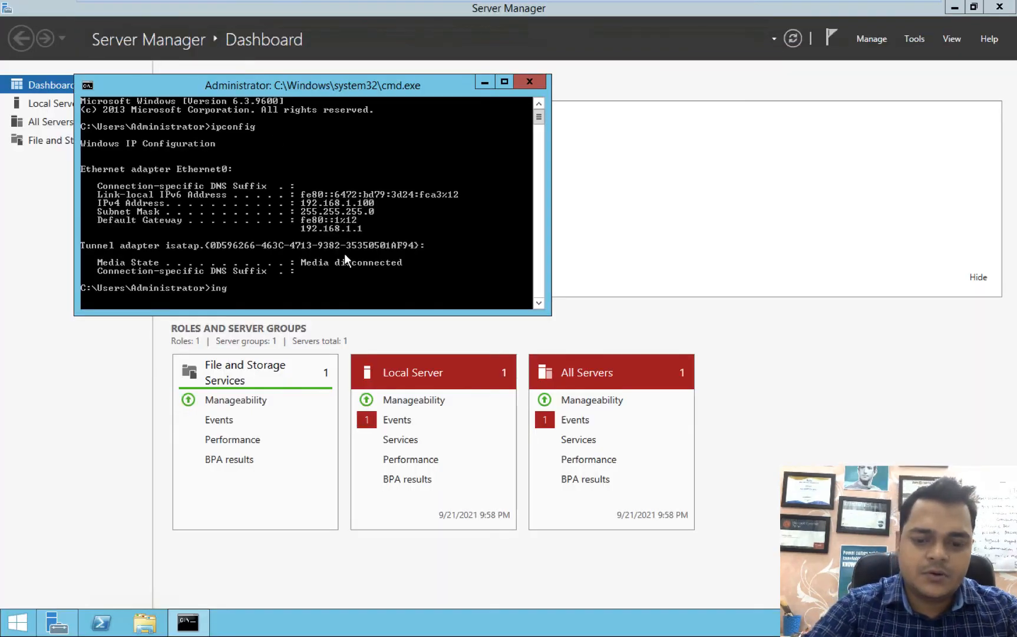
type(" 192.168.")
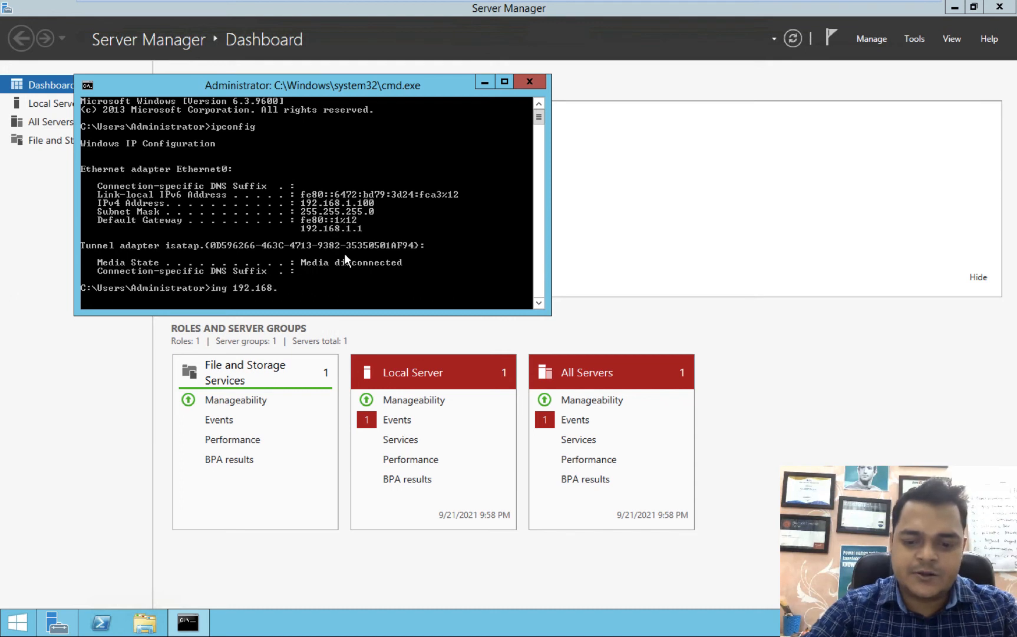
type("1.50")
key("Return")
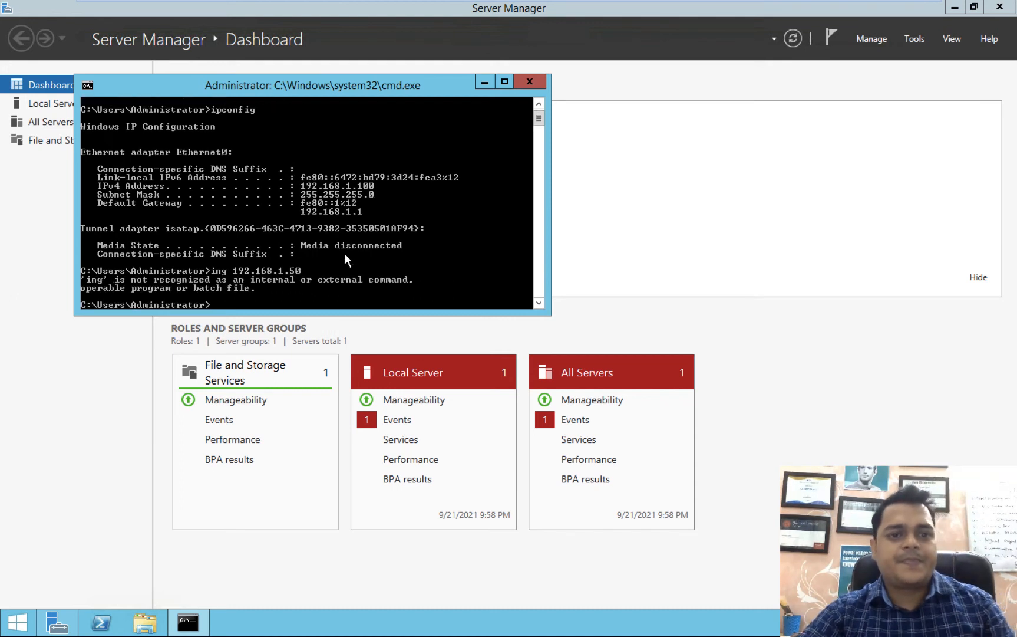
key("Up")
key("Up")
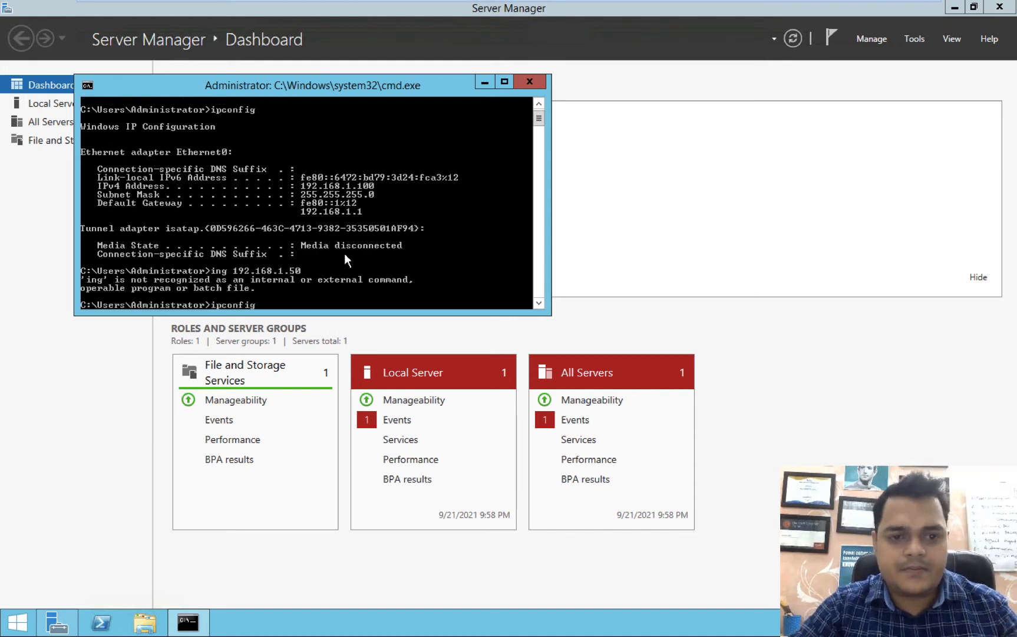
key("Down")
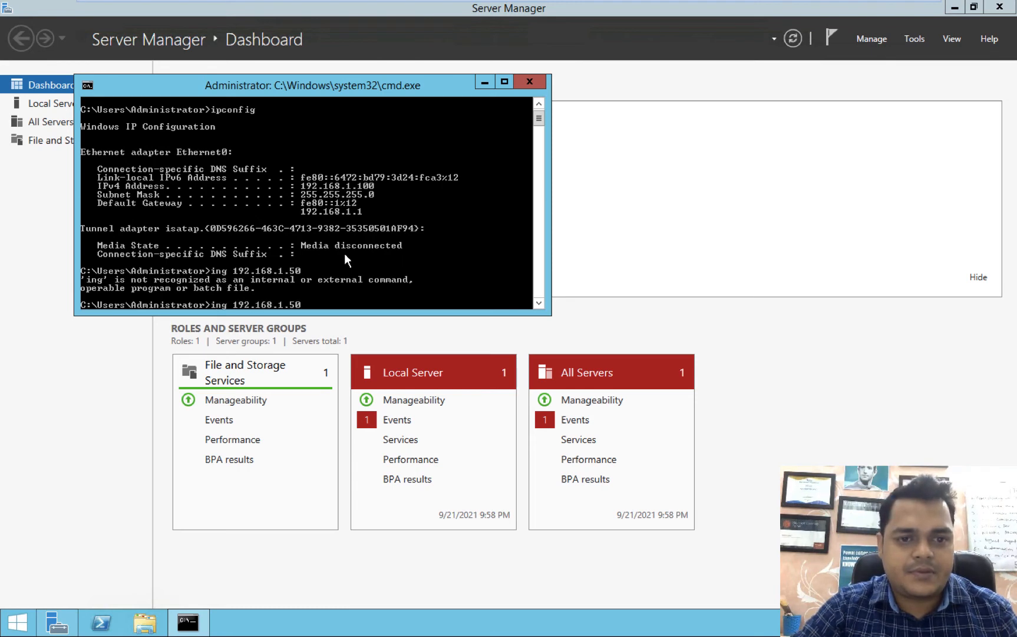
key("Left")
key("Left")
key("Left")
key("Left")
key("Left")
key("Home")
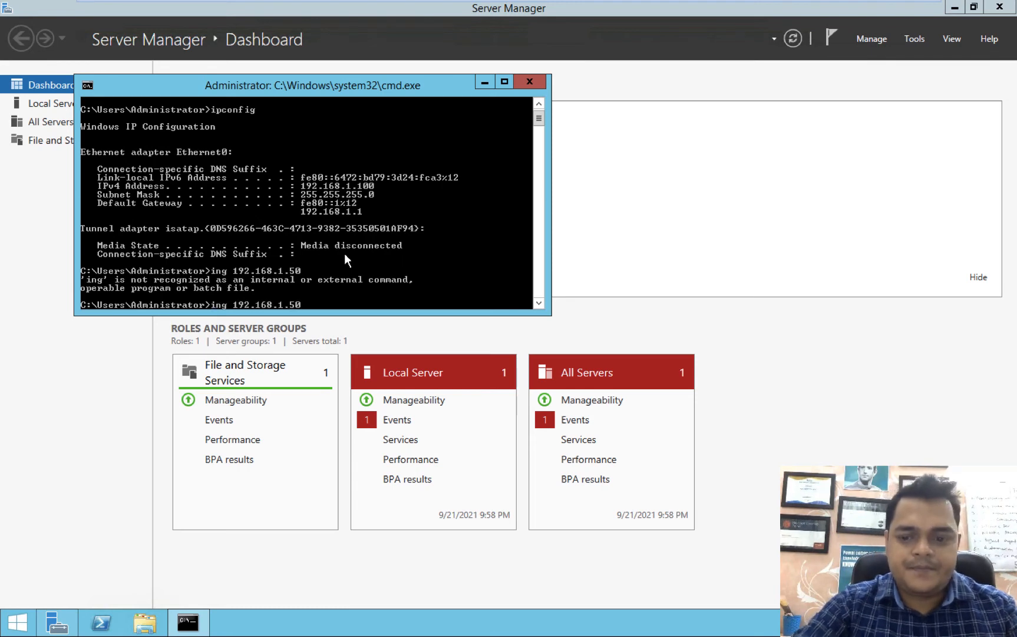
type("p")
key("Return")
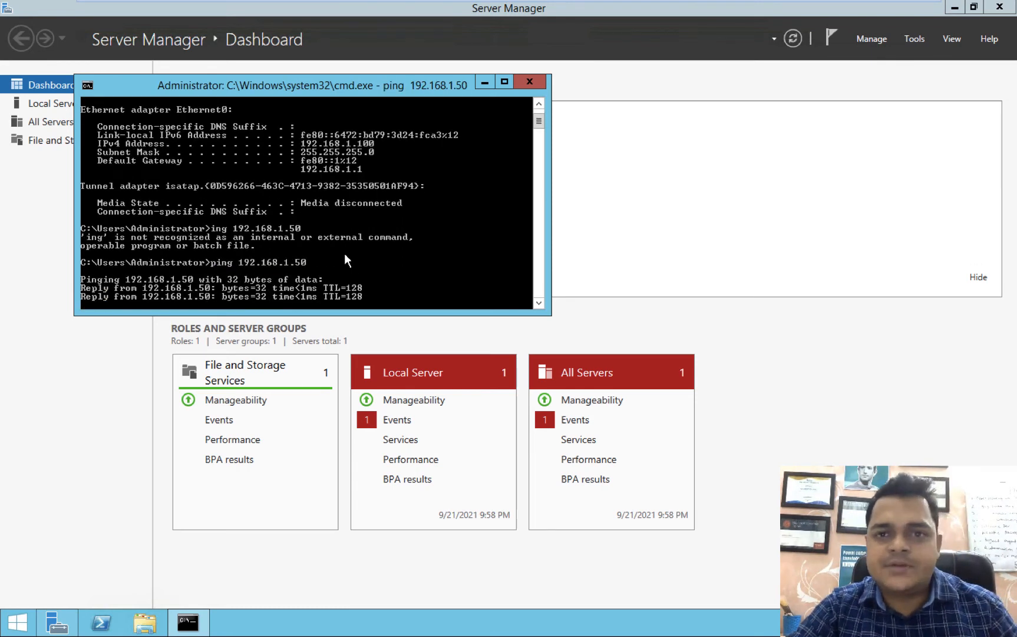
- Close Server Manager and Command Prompt on the ADC machine, and close Command Prompt on the Domain machine
left_click(1000, 7)
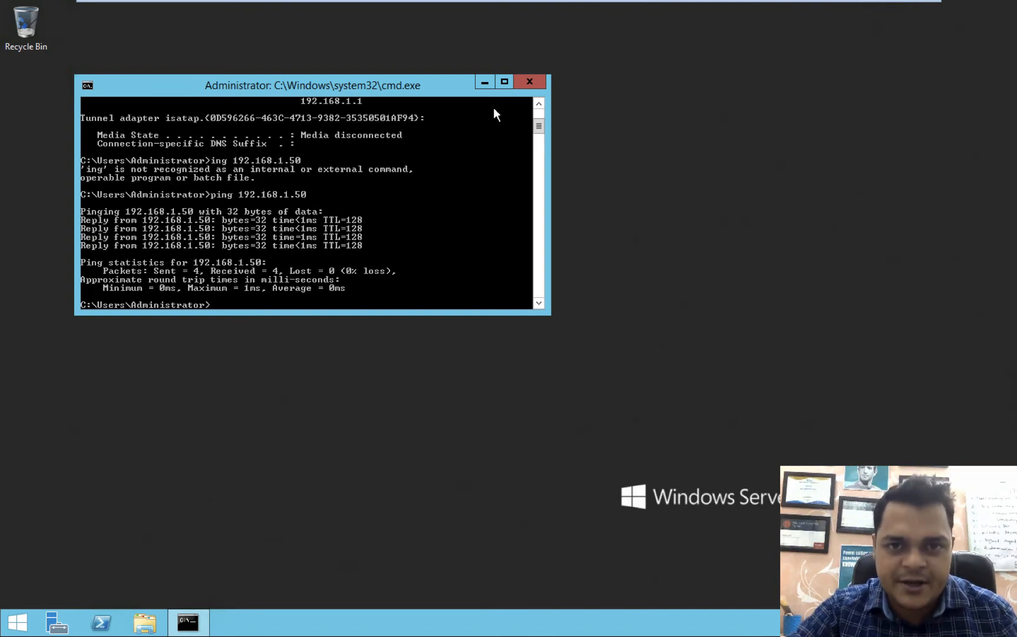
left_click(535, 77)
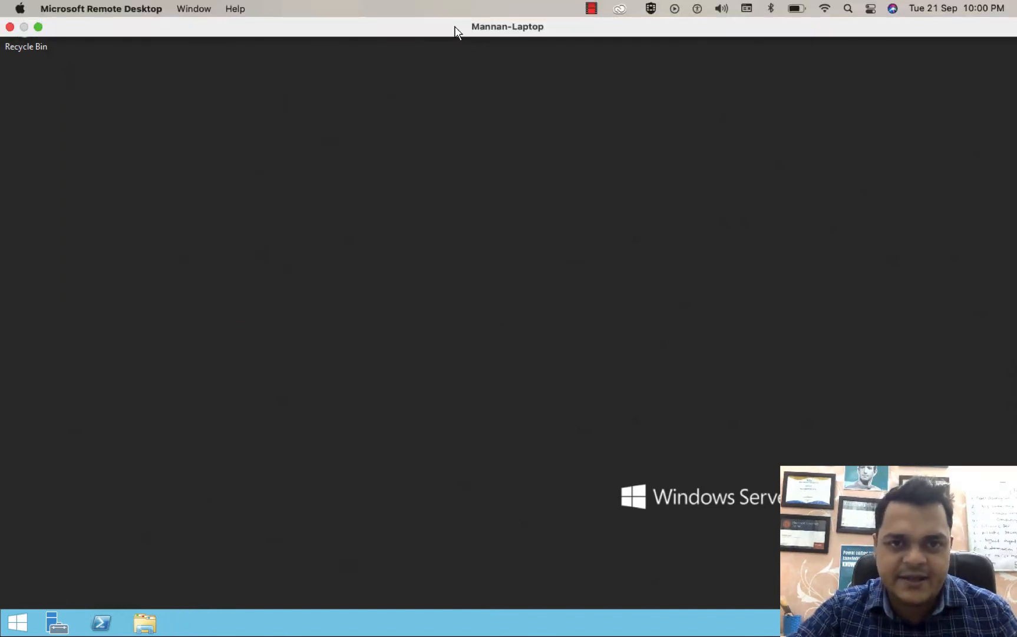
mouse_move(264, 2)
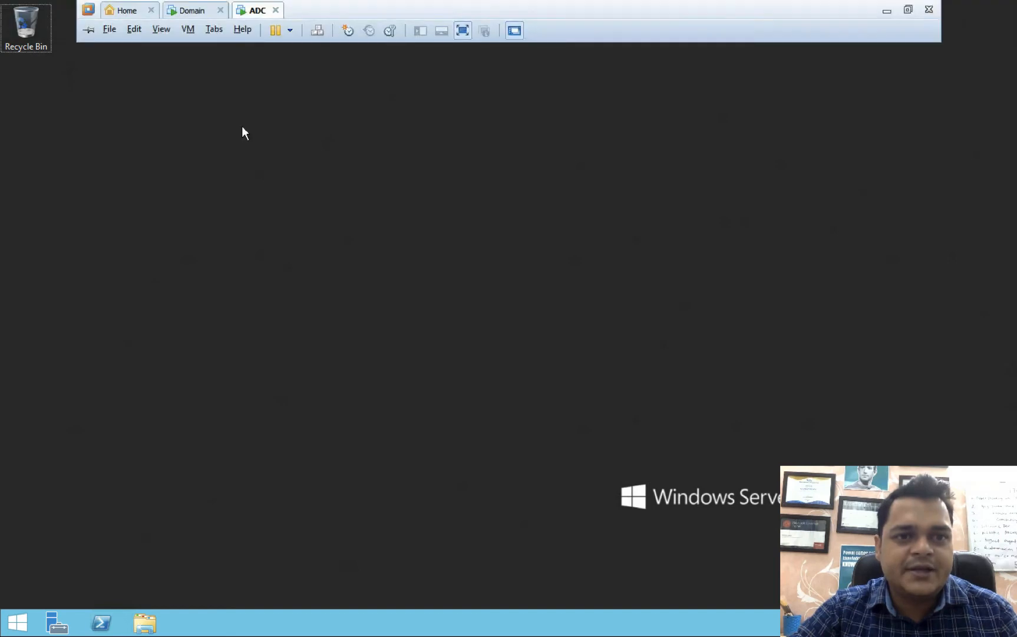
left_click(190, 17)
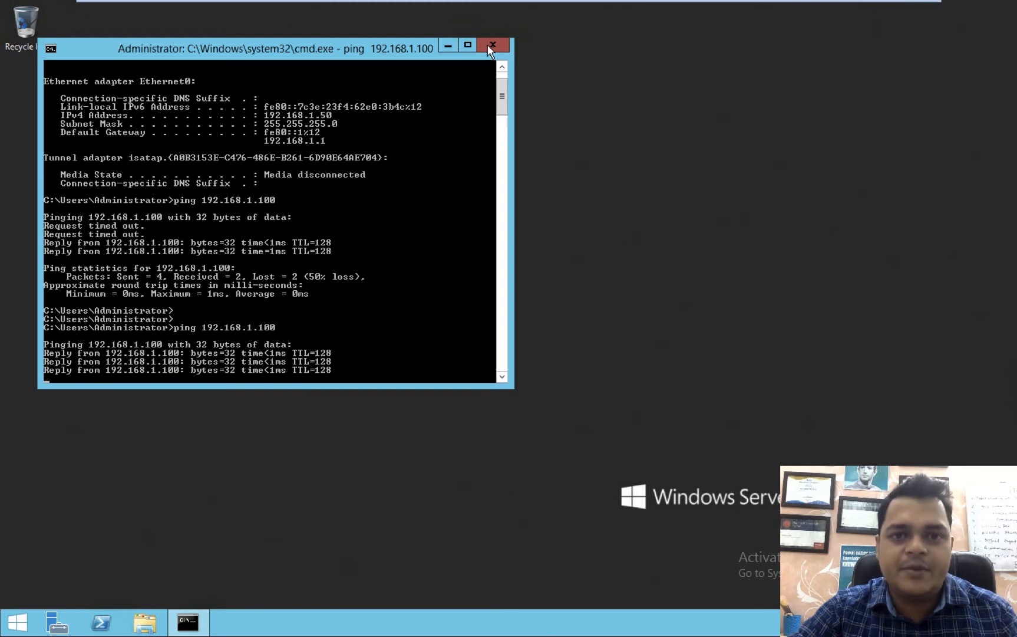
key("alt+F4")
- Create a new folder named data on the Domain machine's desktop
right_click(755, 191)
mouse_move(795, 280)
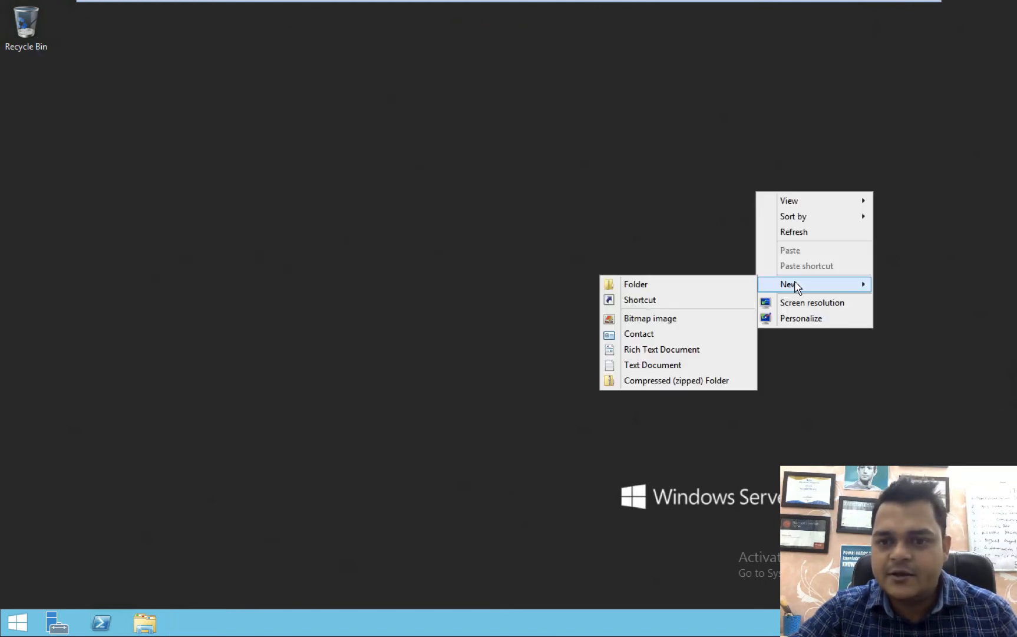
left_click(696, 282)
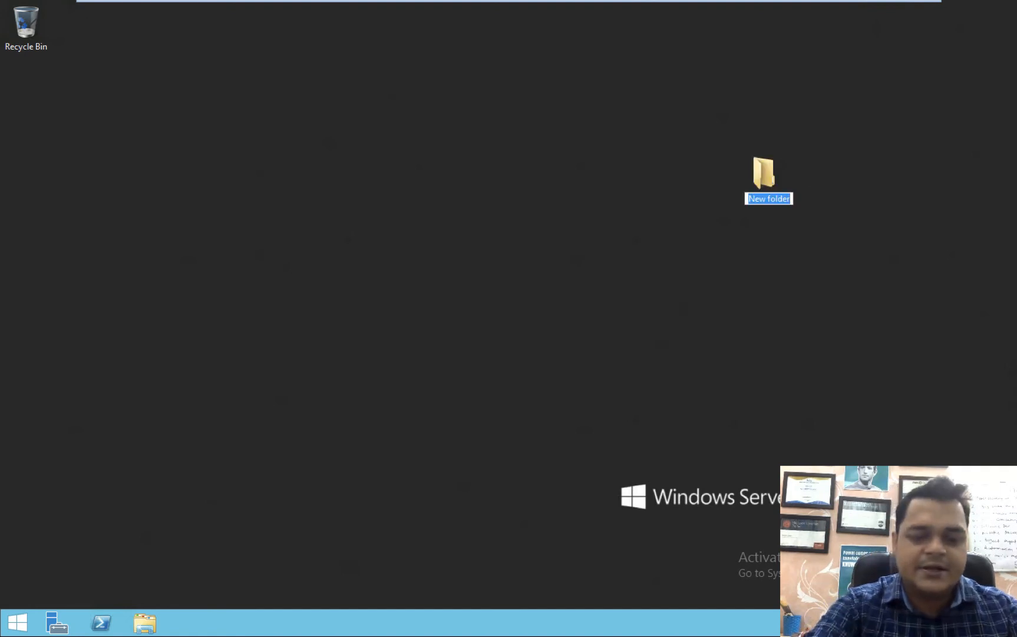
type("data")
key("Return")
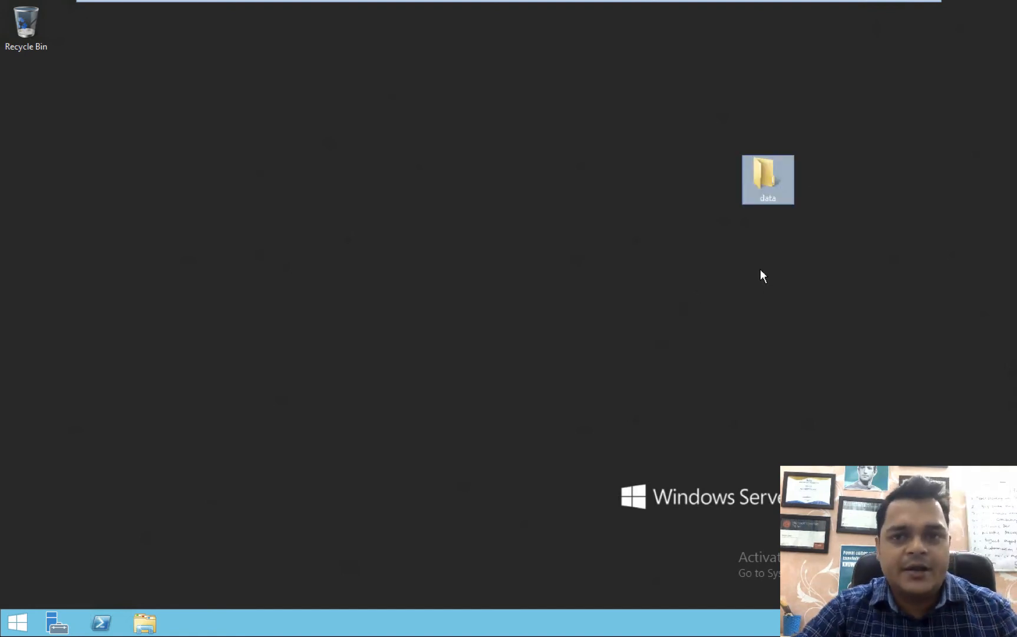
- Open the data folder and create a text document in it, keeping the default name New Text Document
double_click(765, 185)
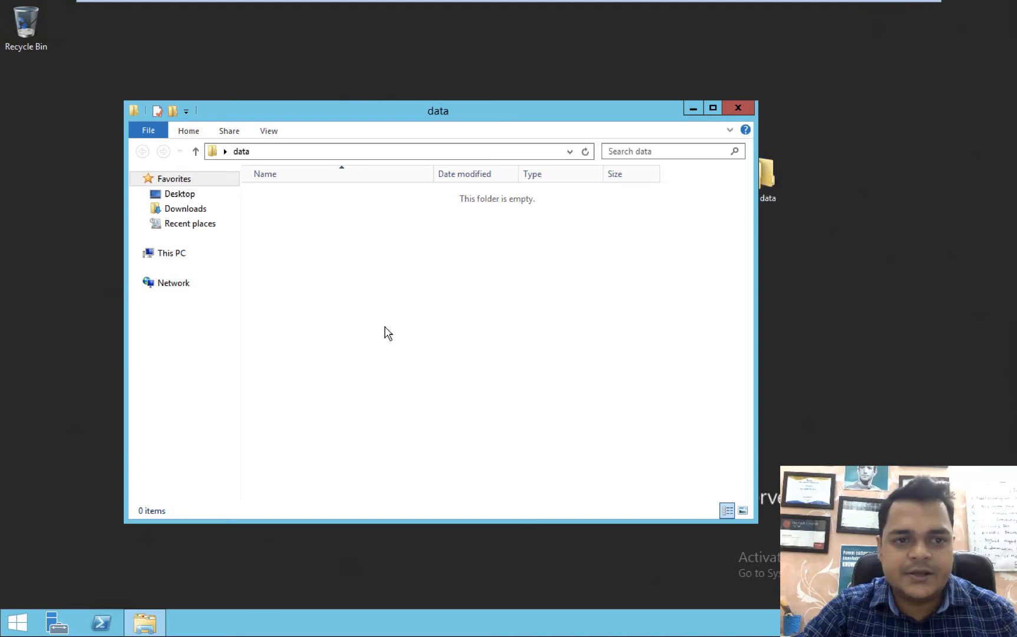
right_click(358, 335)
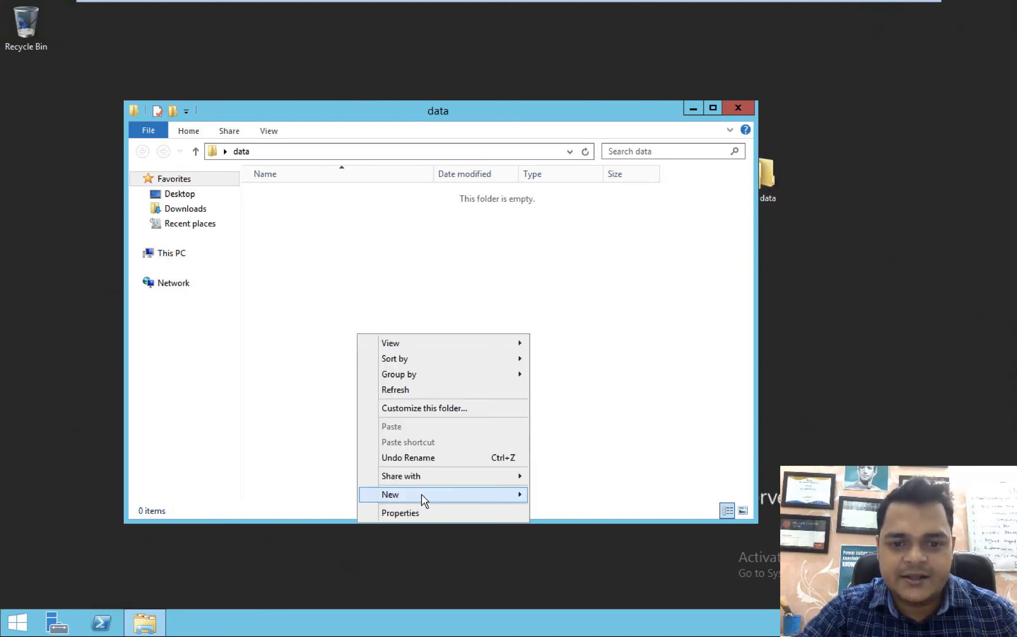
mouse_move(437, 494)
left_click(566, 575)
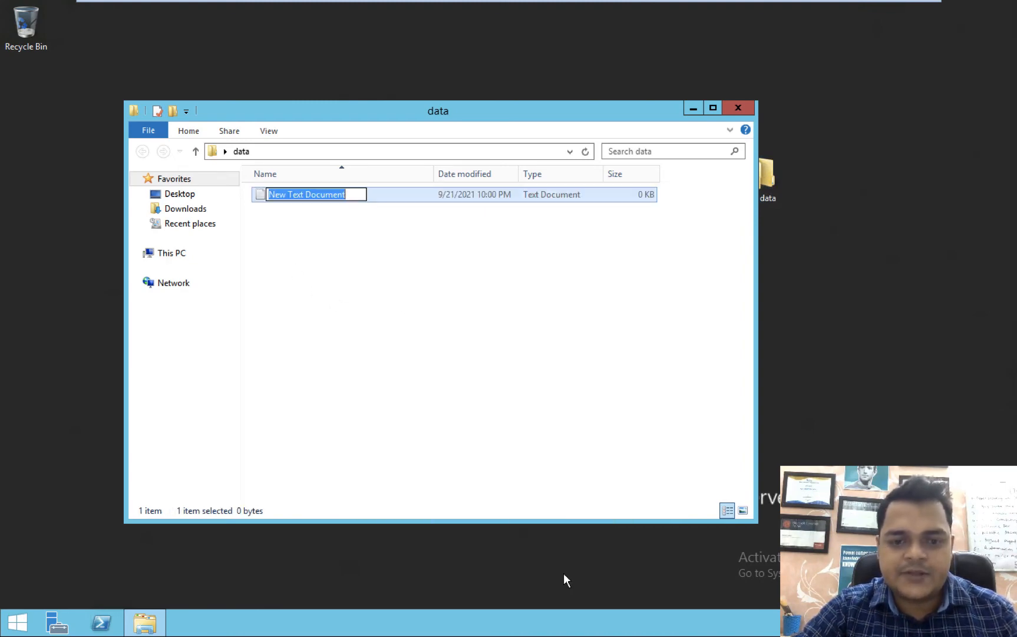
key("Return")
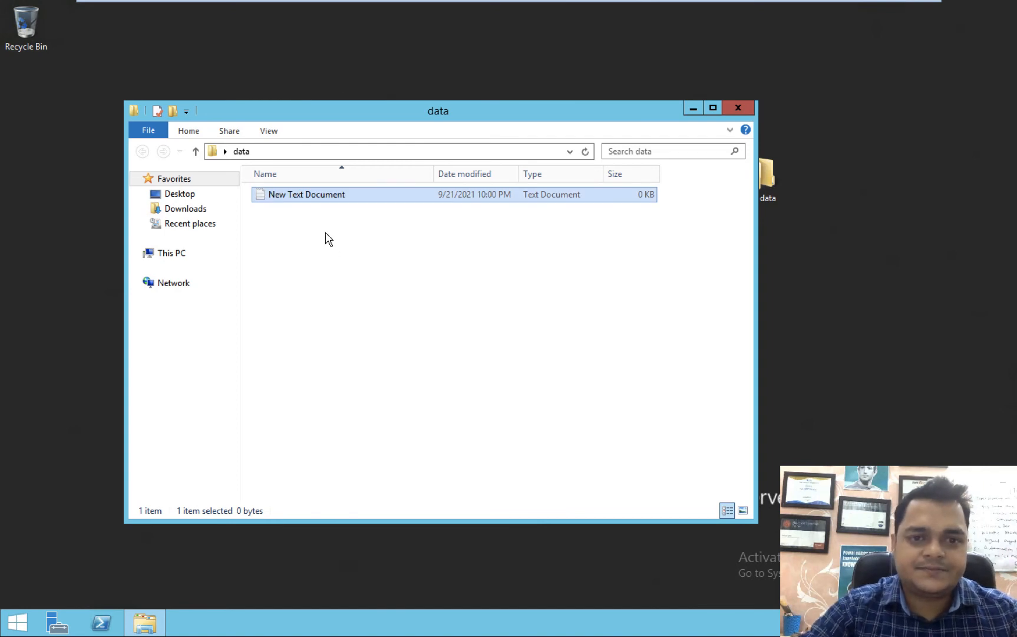
- Write "this is test file for data transfer" in New Text Document, save the change and close the file
double_click(314, 196)
type("thi")
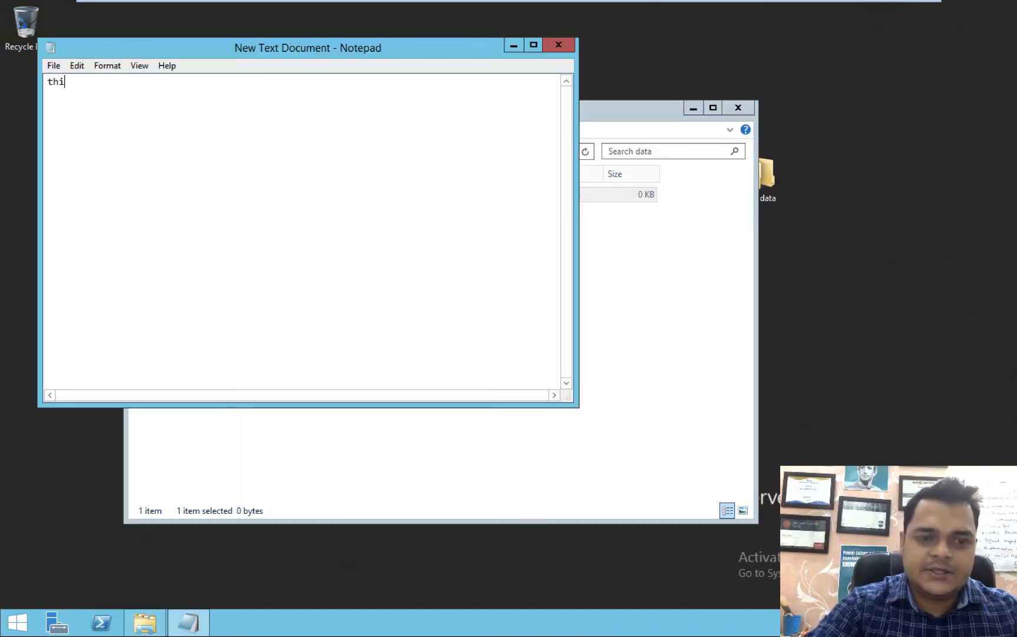
type("s is test ")
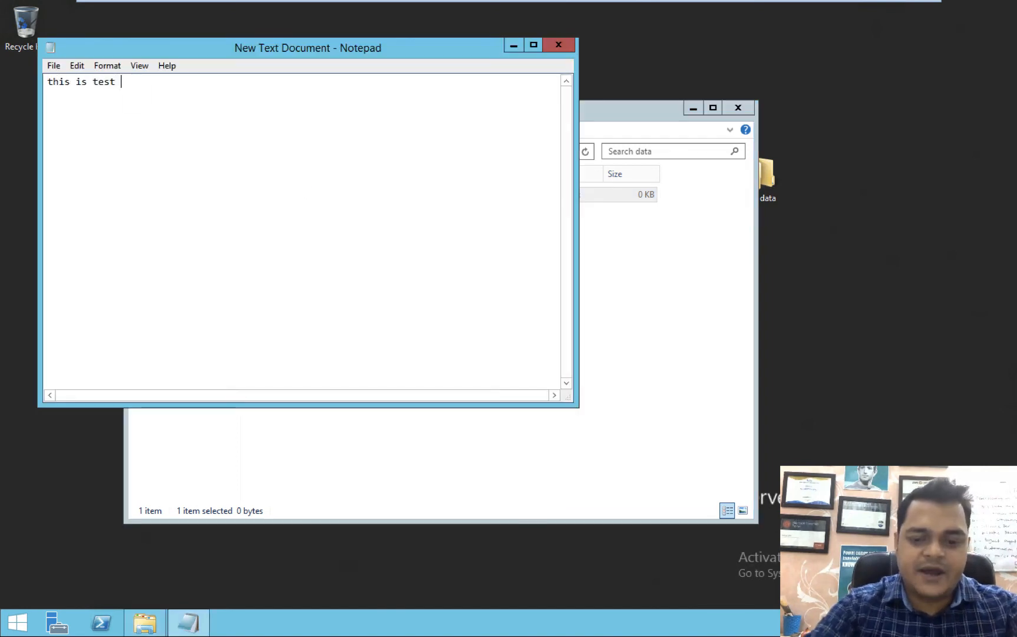
type("file for ")
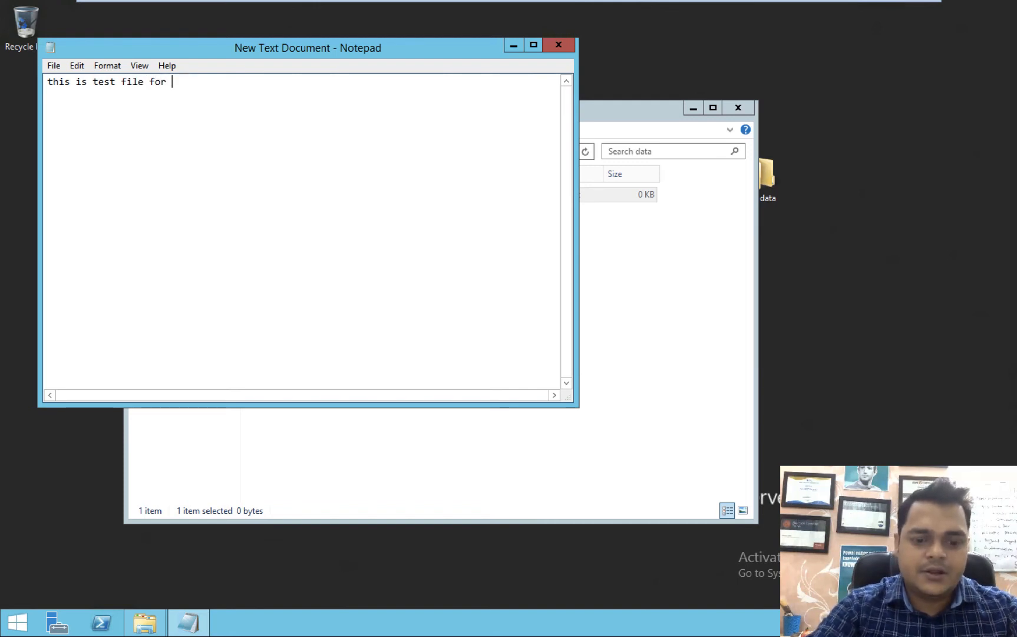
type("data transfer")
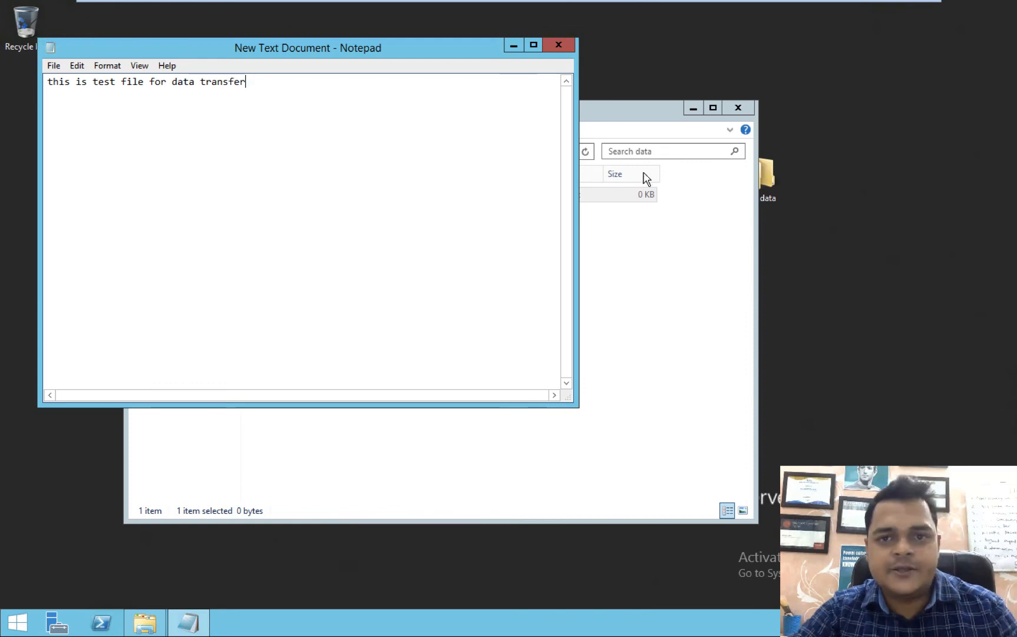
left_click(557, 46)
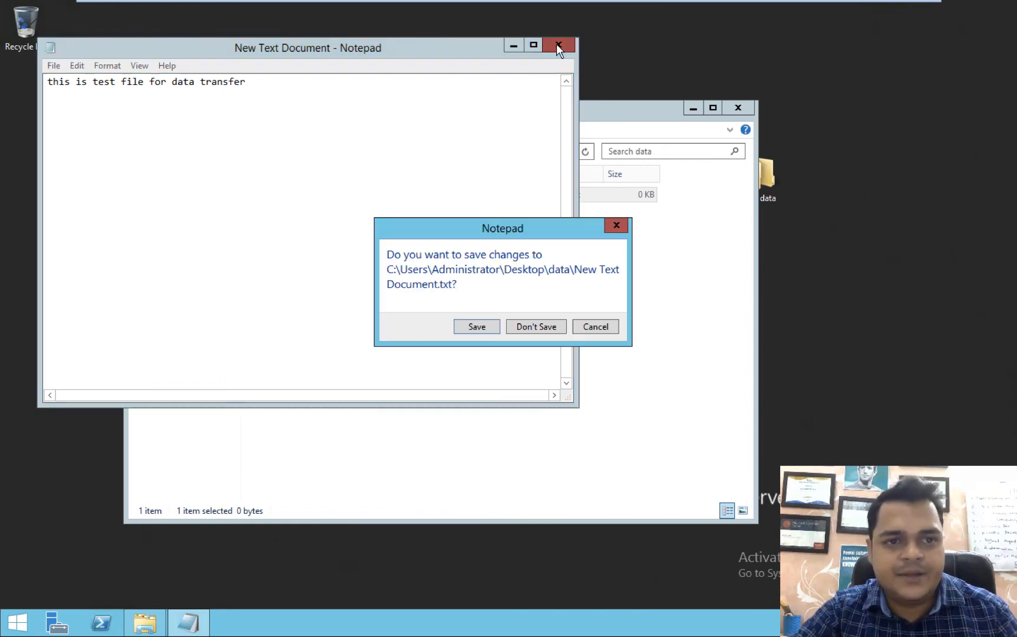
left_click(477, 328)
- Close the data folder window and move the data folder toward the middle of the Domain machine's desktop
left_click(739, 108)
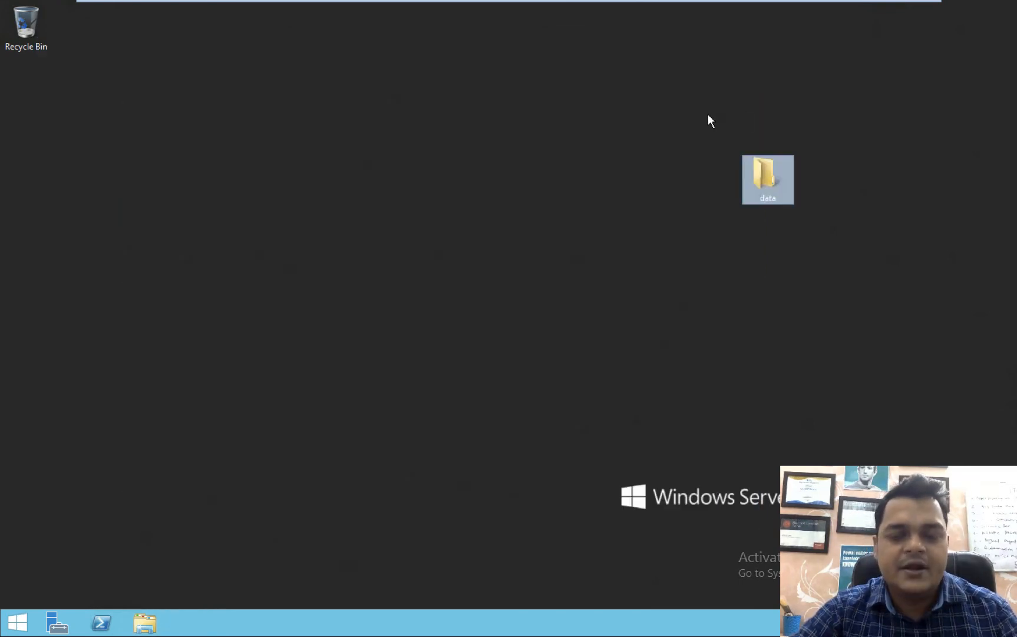
mouse_move(752, 170)
left_click_drag(752, 170, 433, 170)
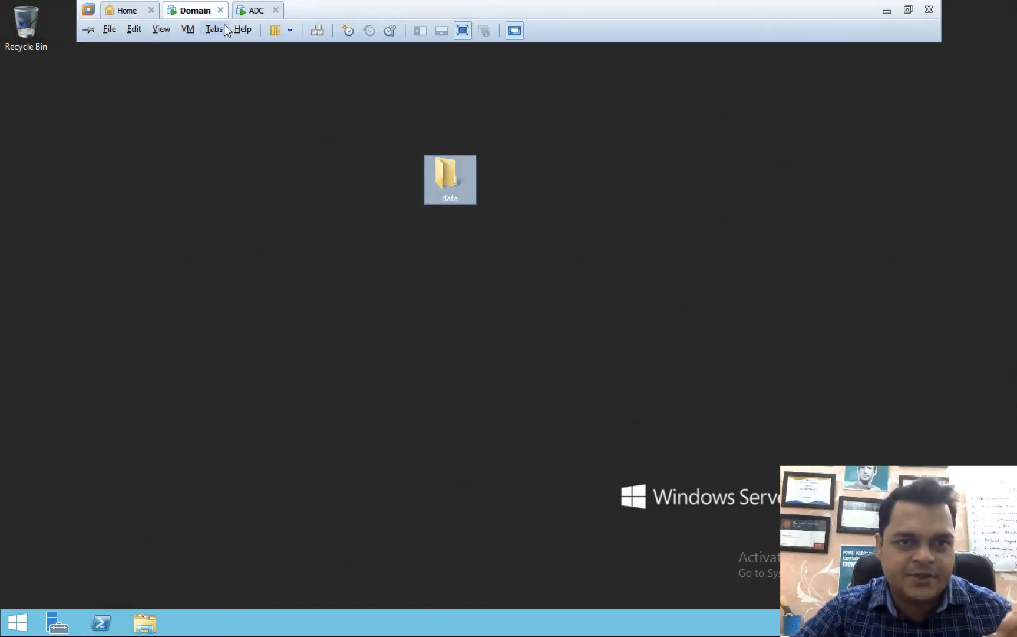
- View the ADC machine's desktop and return to the Domain machine
left_click(257, 10)
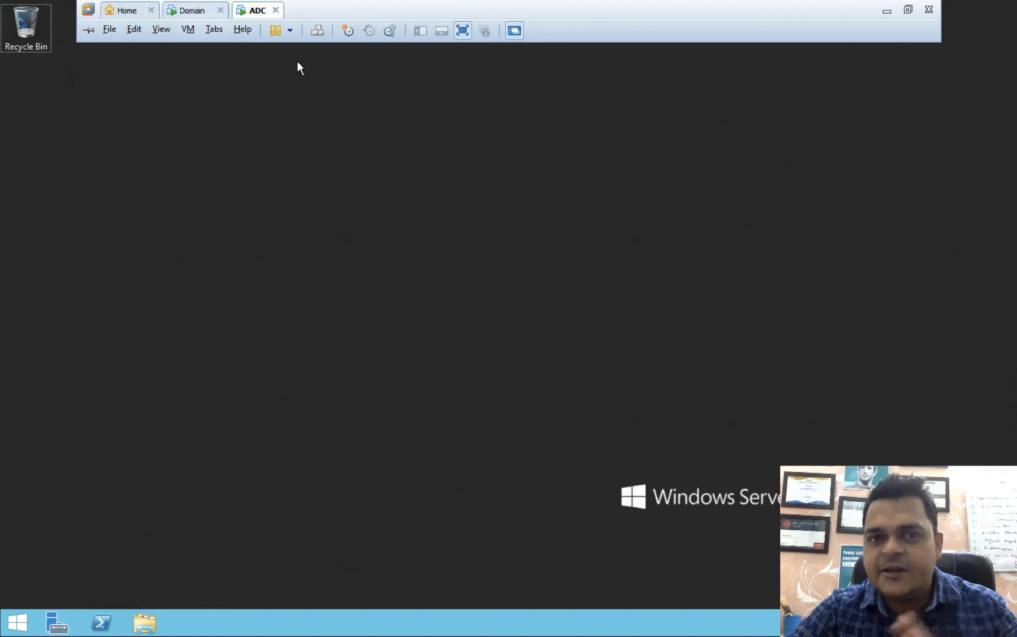
mouse_move(262, 2)
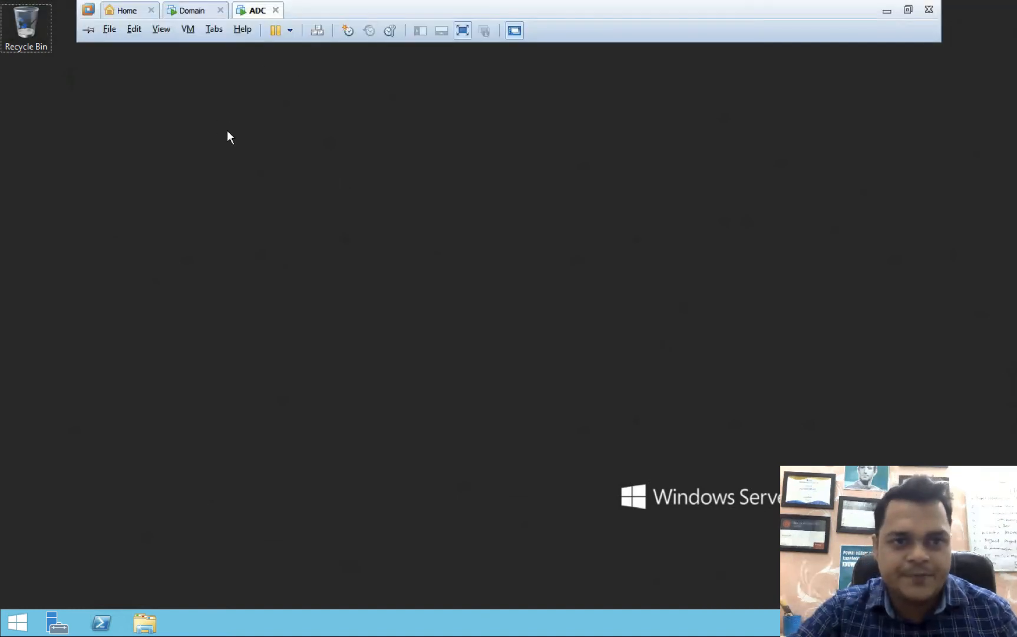
left_click(193, 12)
left_click(446, 300)
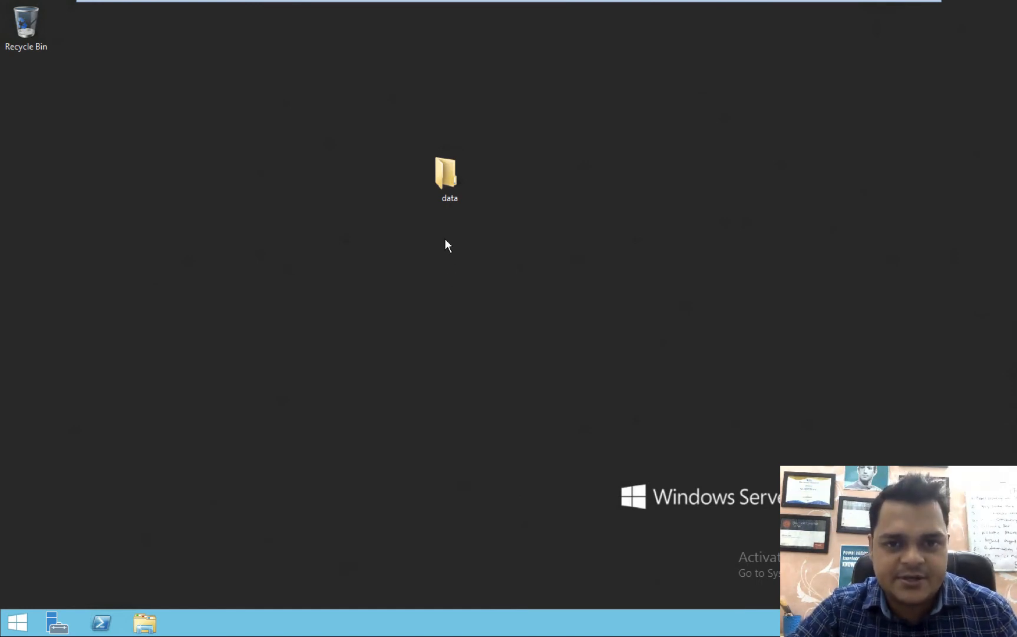
- Enable advanced sharing for the data folder with the share name data
right_click(447, 178)
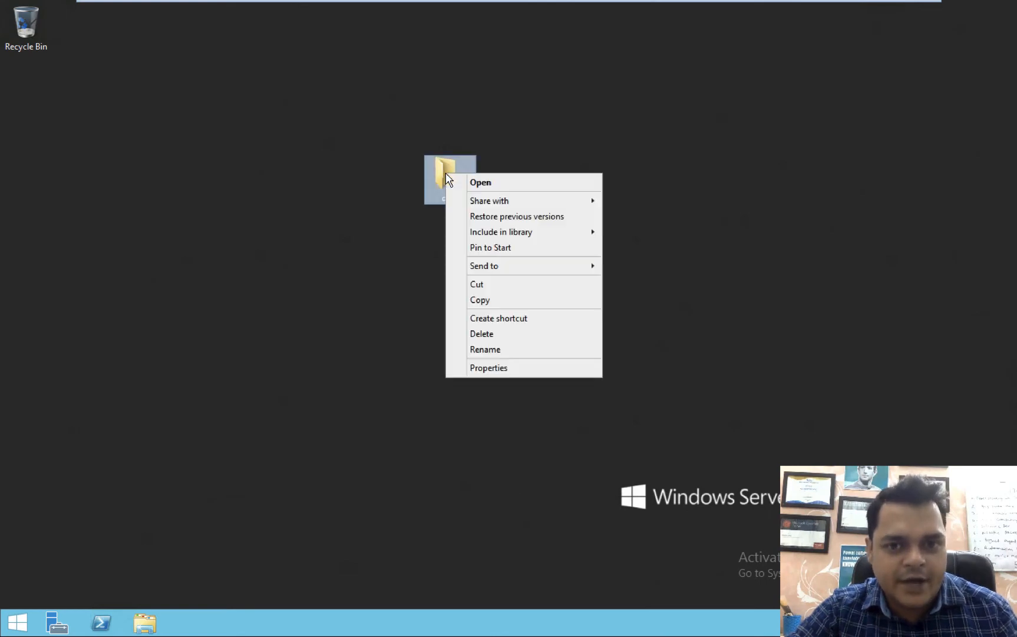
left_click(483, 370)
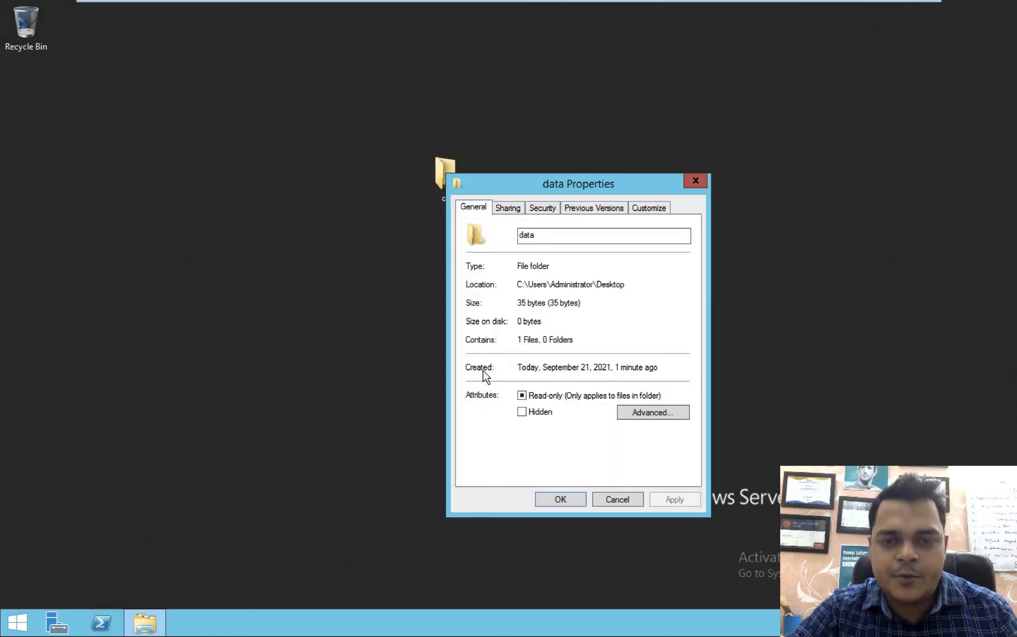
left_click(509, 210)
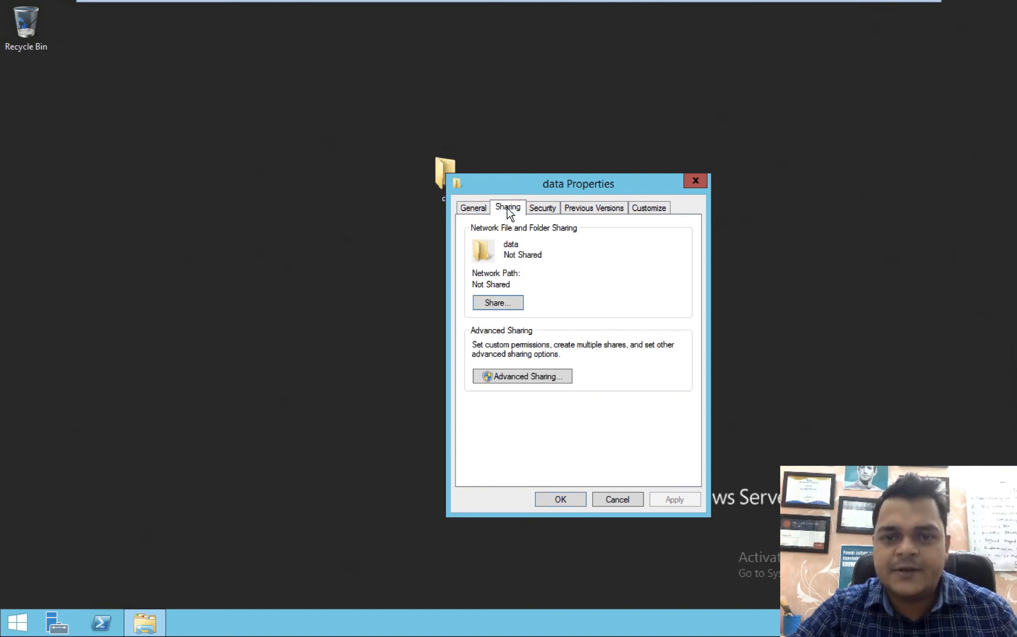
left_click(521, 377)
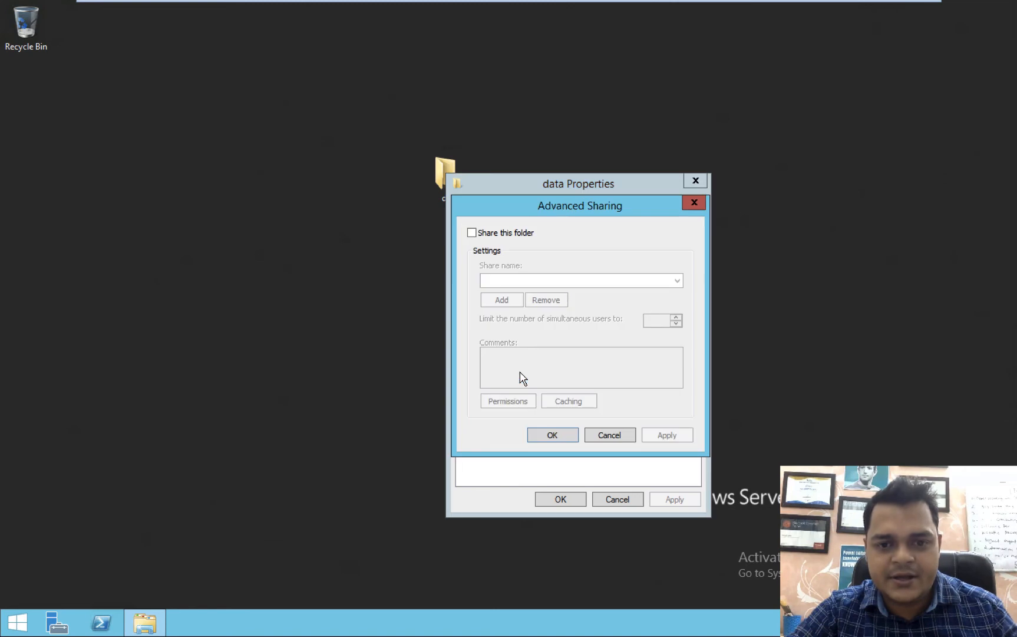
left_click(483, 239)
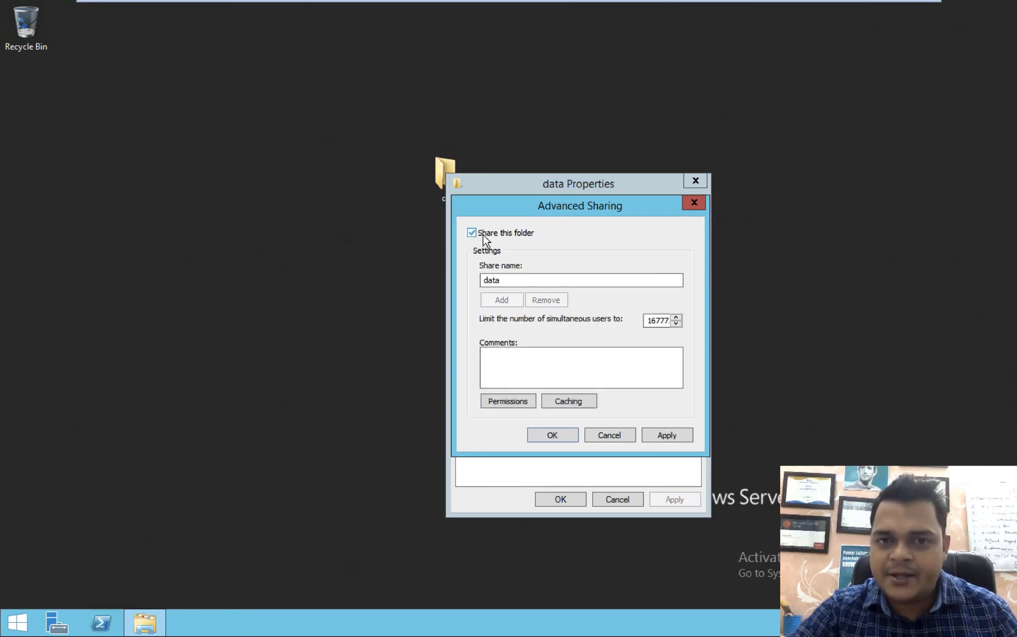
- Allow Everyone Full Control in the data share's permissions, apply the sharing settings and close the folder's properties
left_click(511, 401)
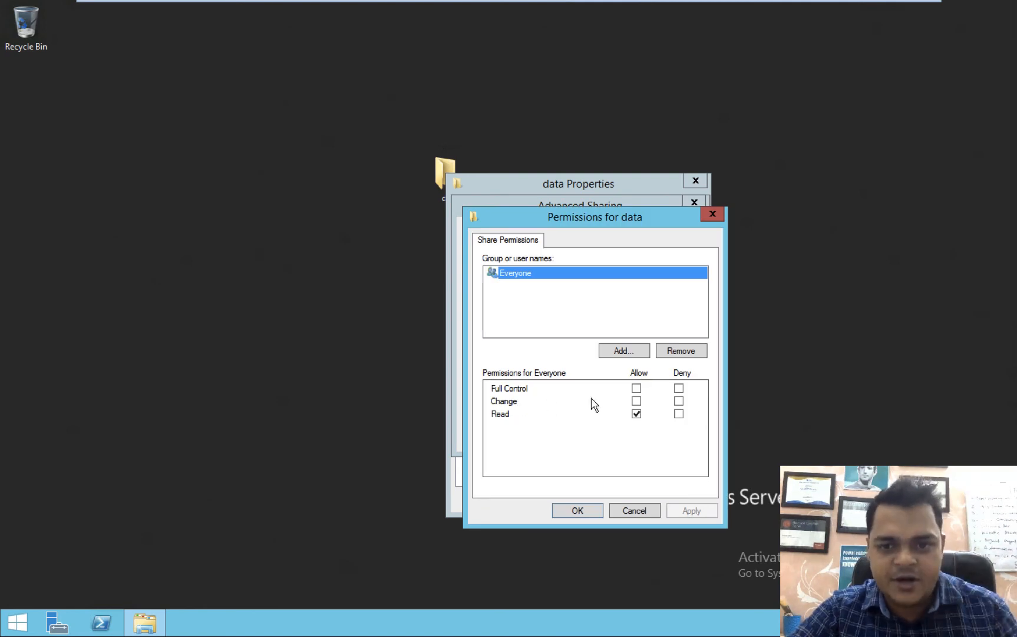
left_click(636, 388)
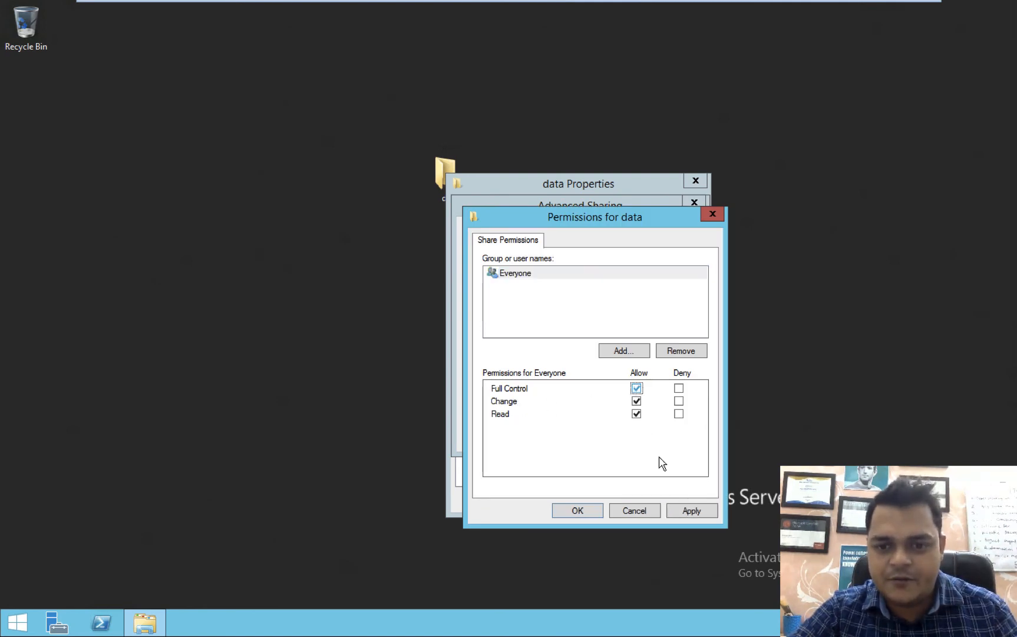
left_click(688, 514)
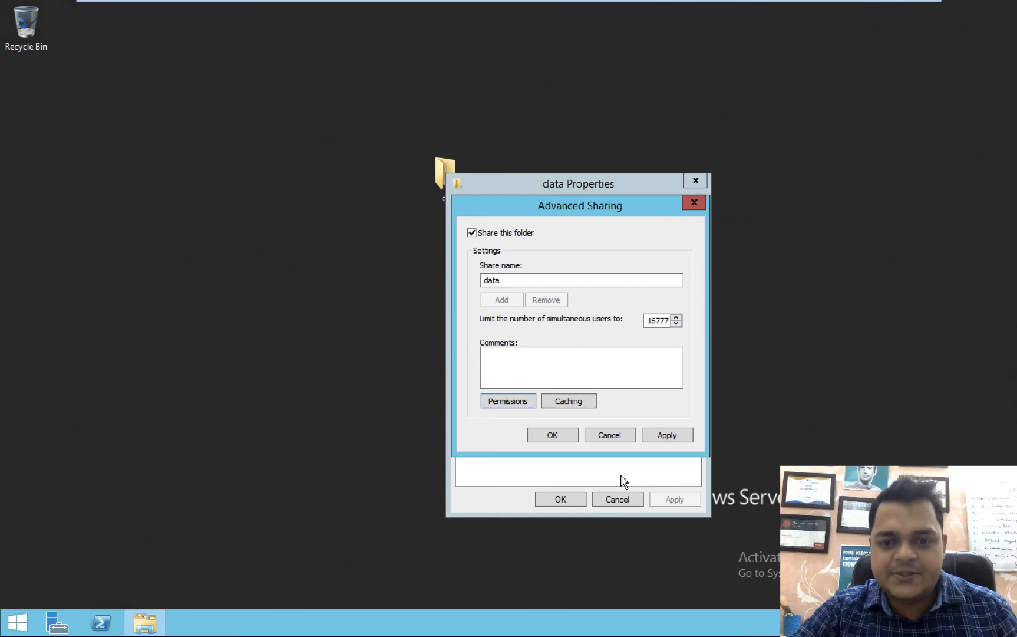
left_click(660, 438)
left_click(557, 436)
left_click(560, 499)
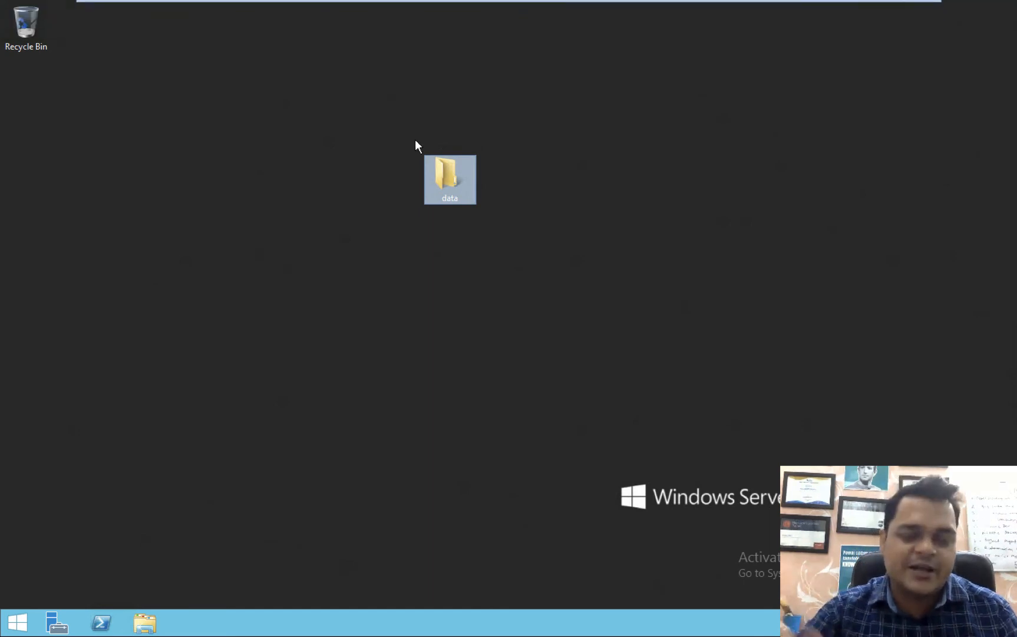
- On the ADC machine, connect to the Domain machine's shares at \\192.168.1.50 through Run
mouse_move(340, 2)
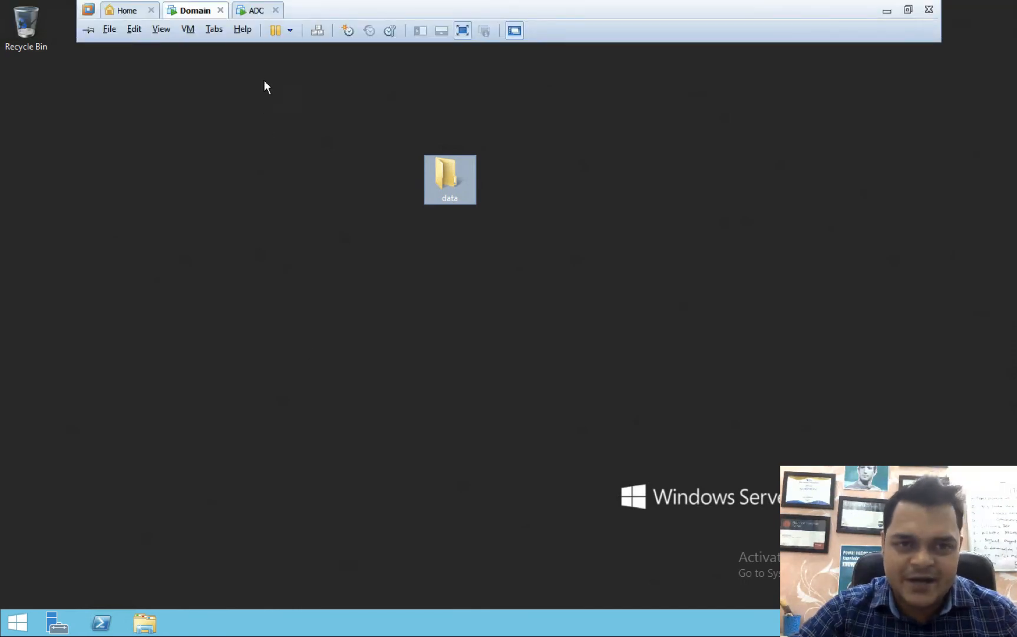
left_click(255, 10)
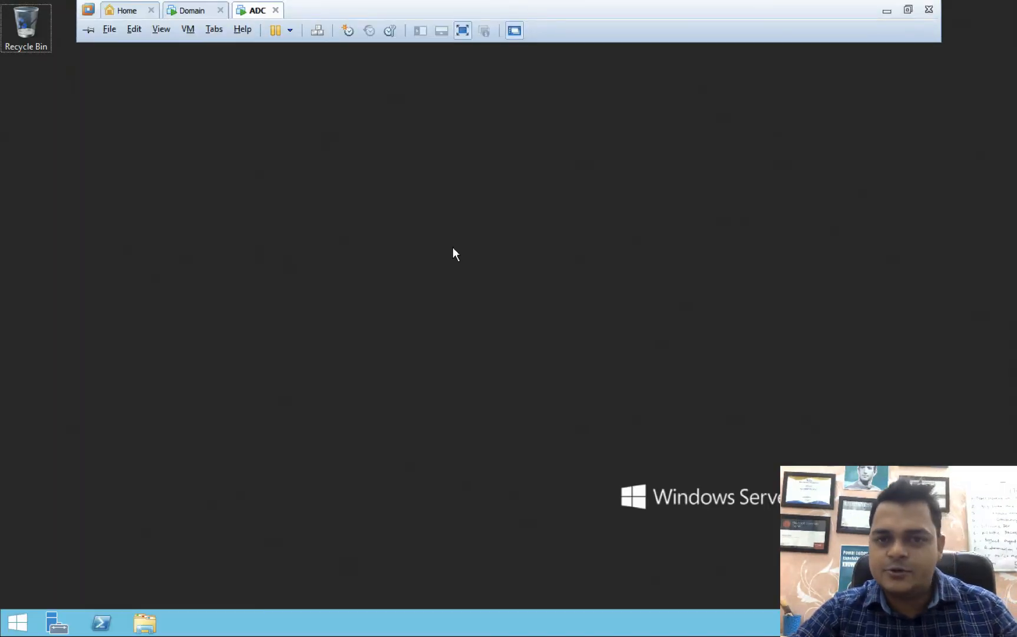
key("super+r")
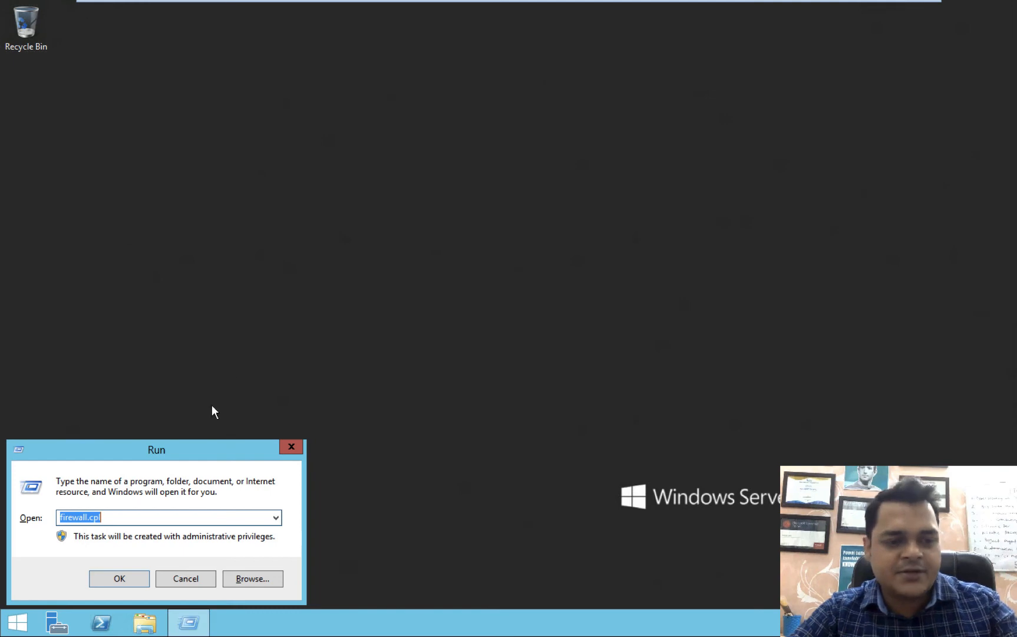
type("\\\\")
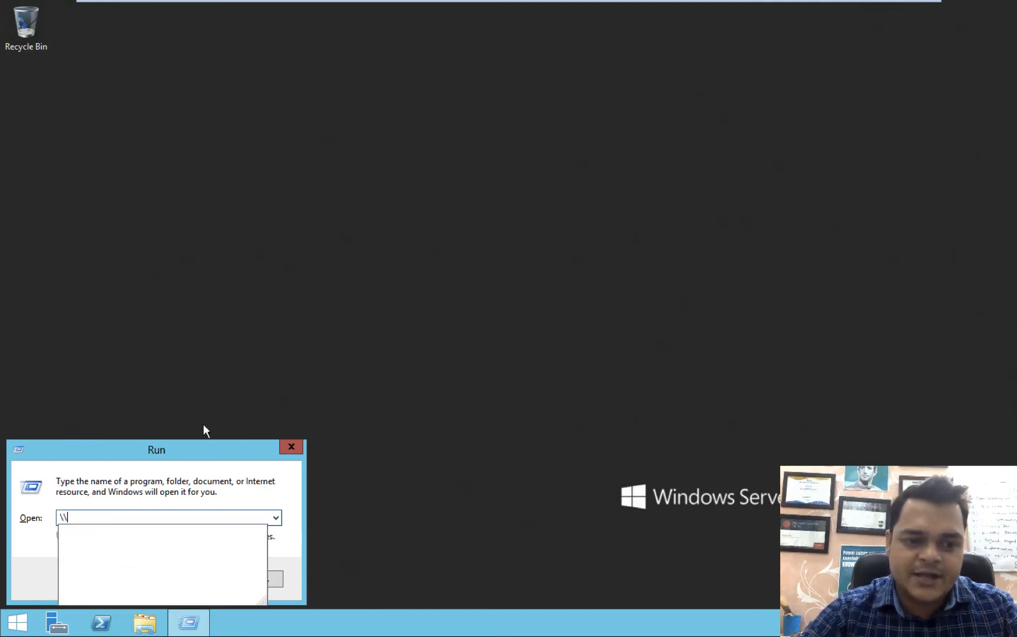
type("192.")
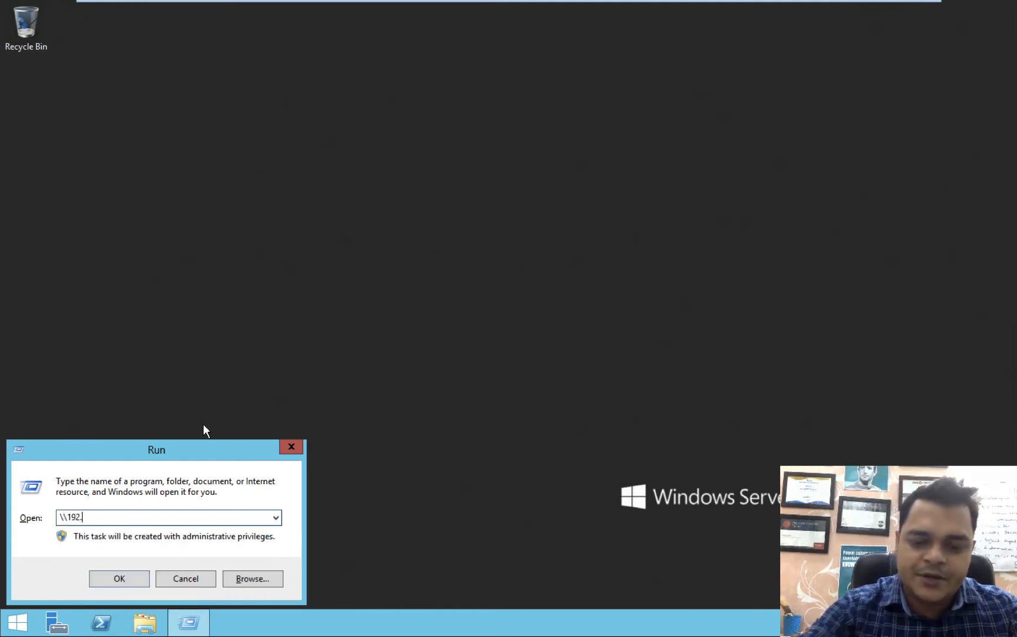
type("168.1")
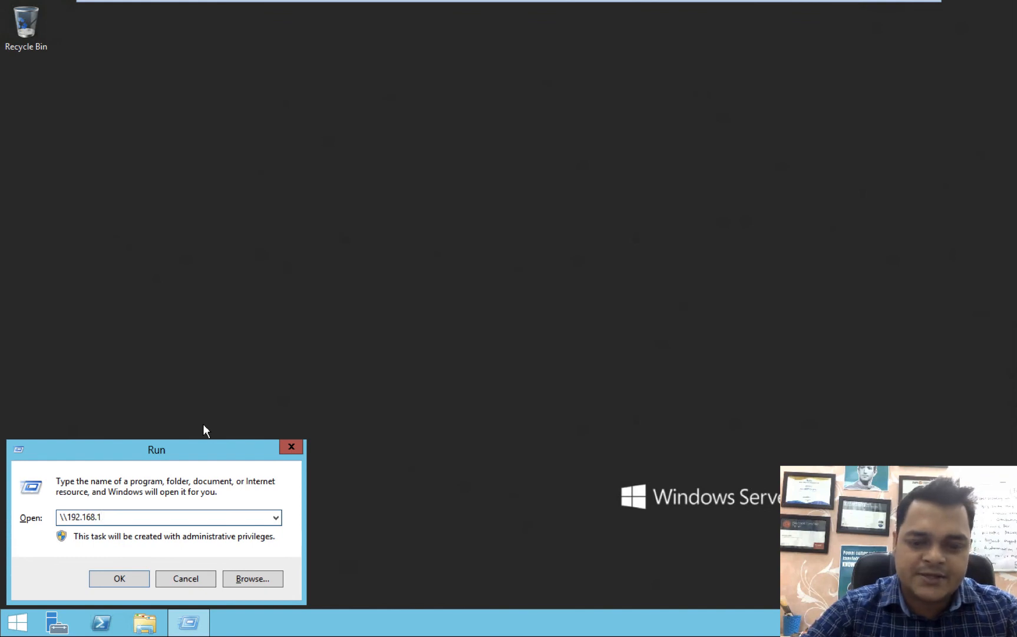
type(".50")
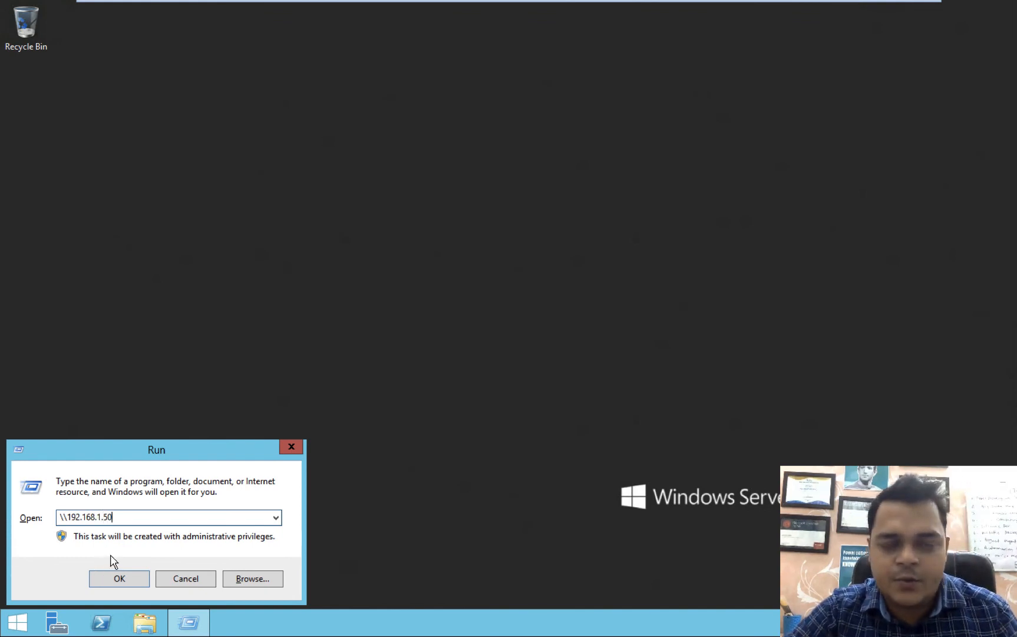
left_click(120, 579)
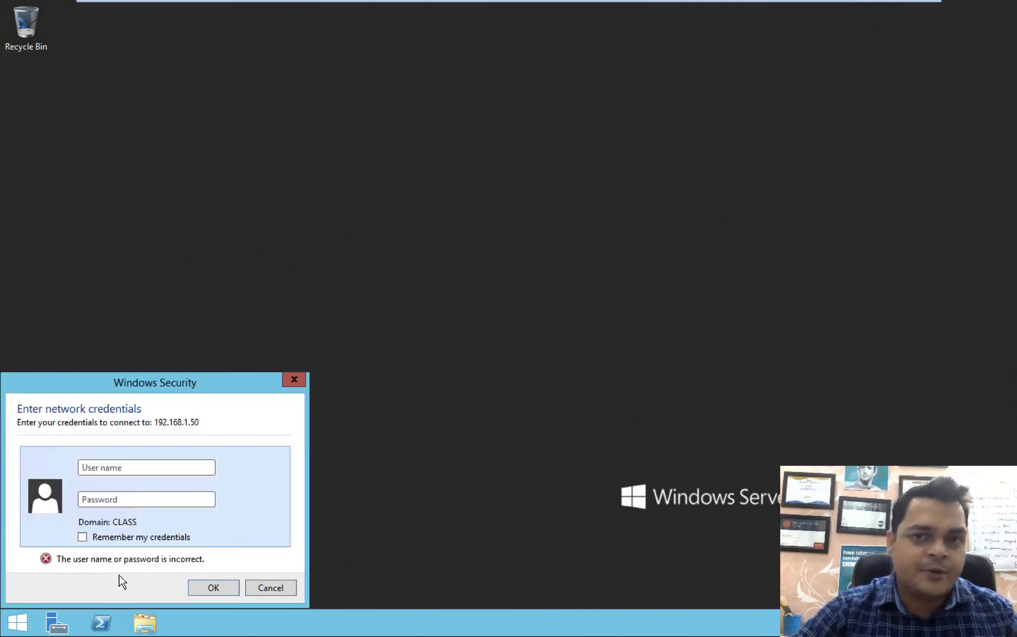
- Sign in to the network connection with the user name Administrator and the account password
type("Administrator")
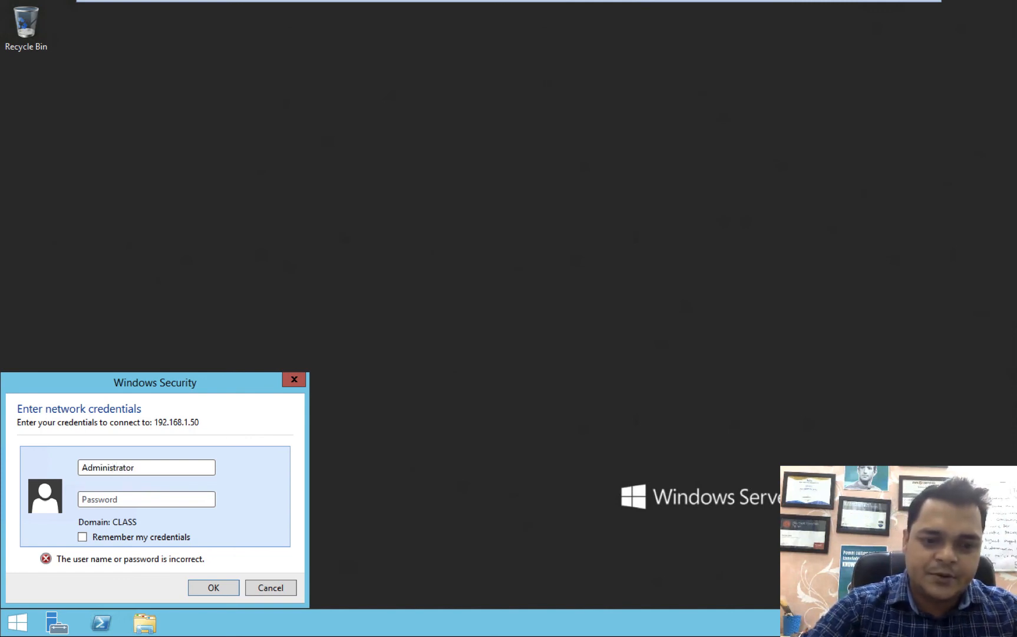
type("•••••••")
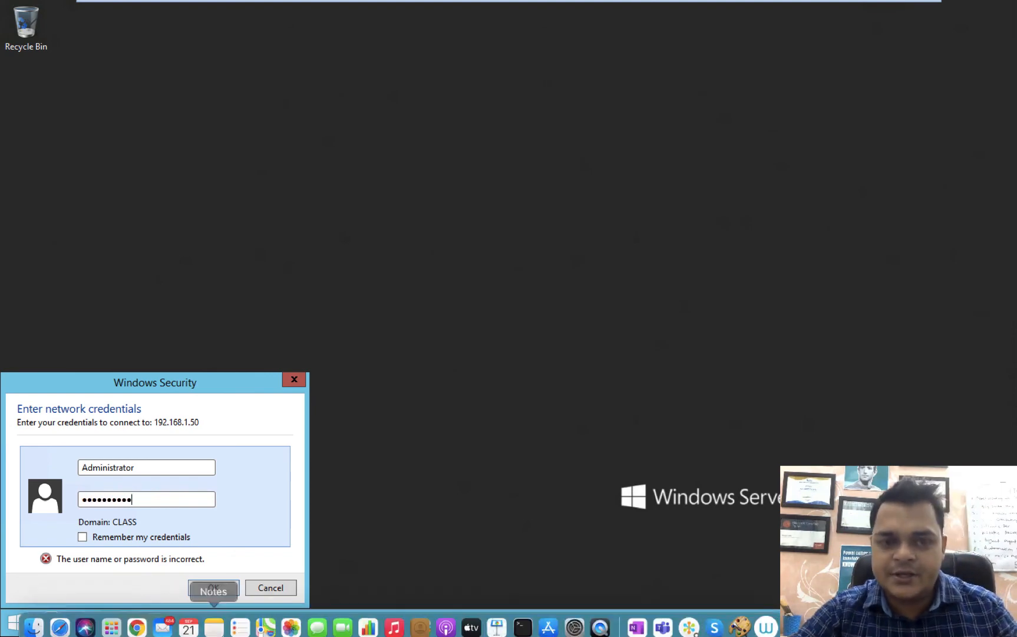
left_click(214, 588)
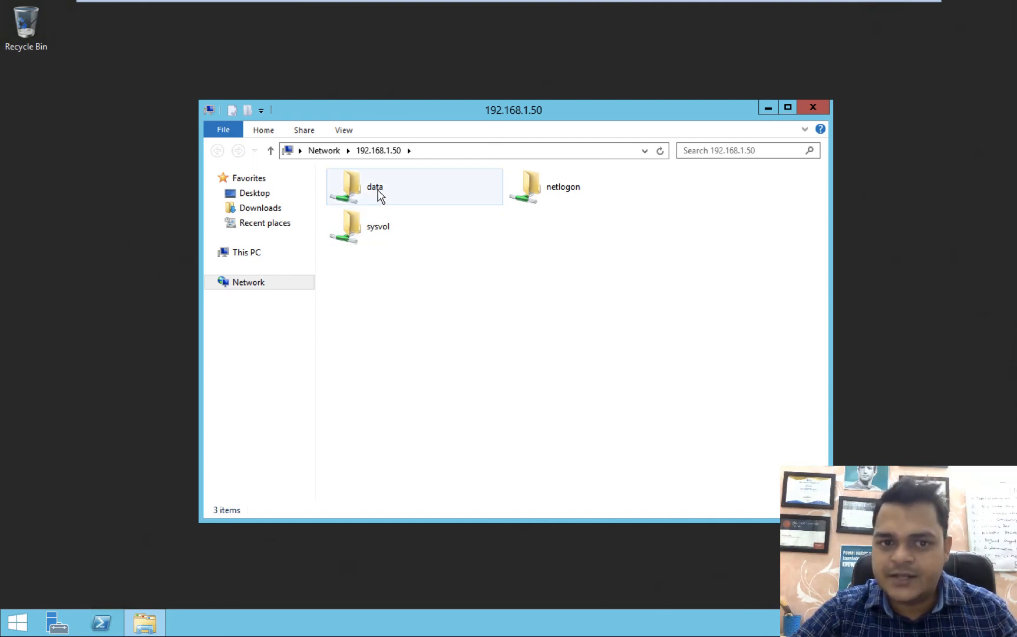
left_click_drag(380, 196, 74, 152)
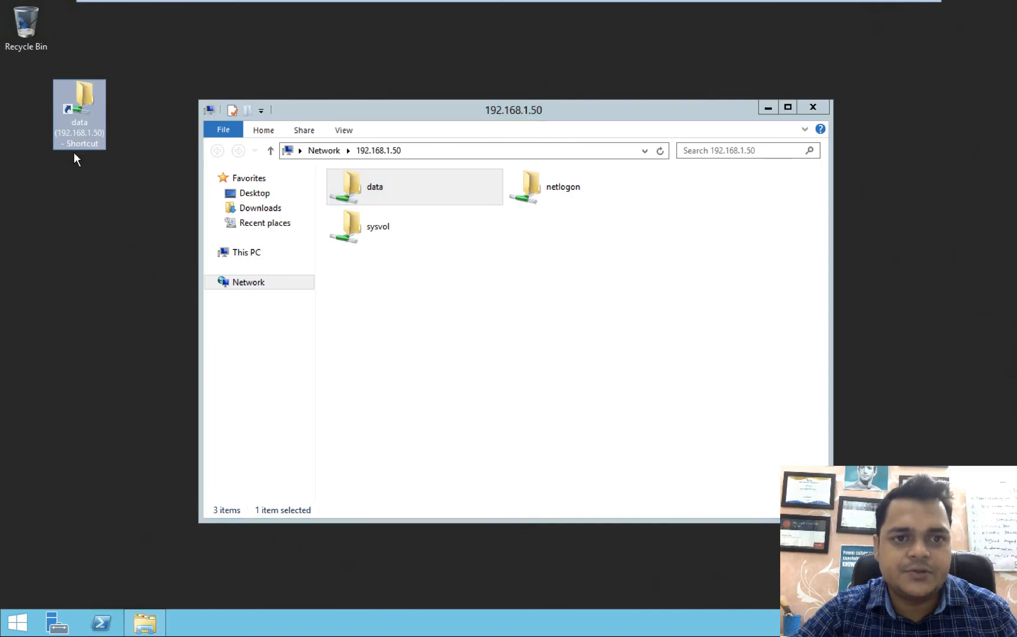
right_click(81, 93)
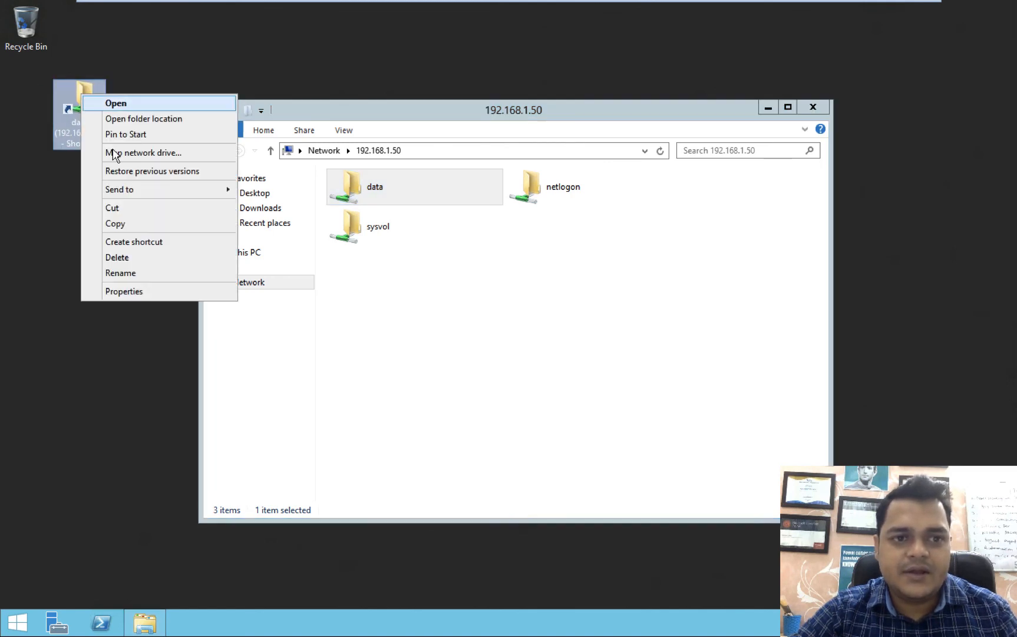
left_click(119, 255)
- Open the shared data folder and copy its New Text Document to the ADC machine's desktop
left_click(372, 192)
right_click(372, 192)
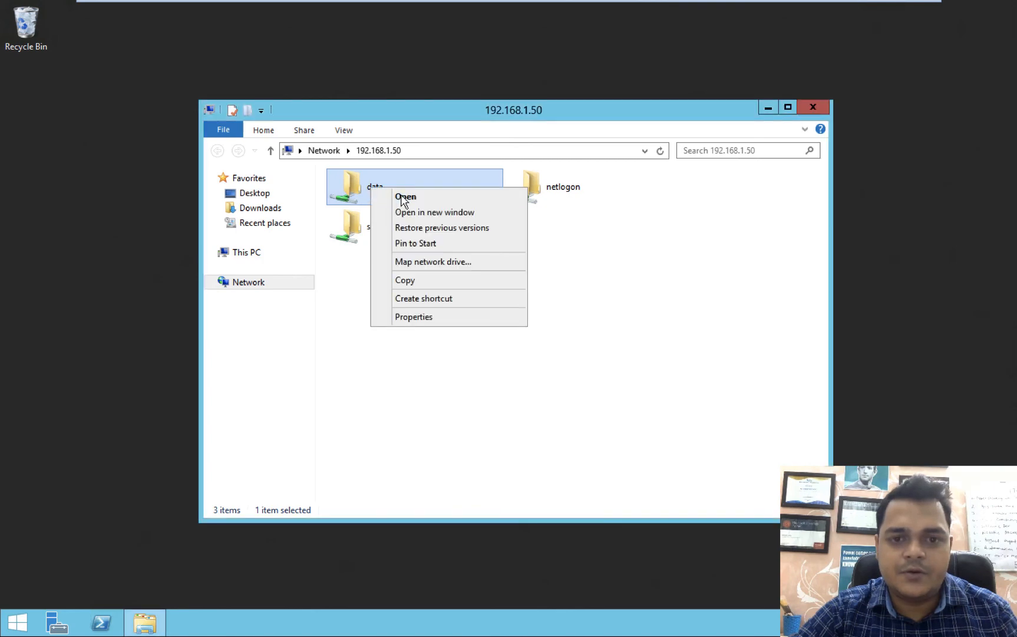
left_click(402, 197)
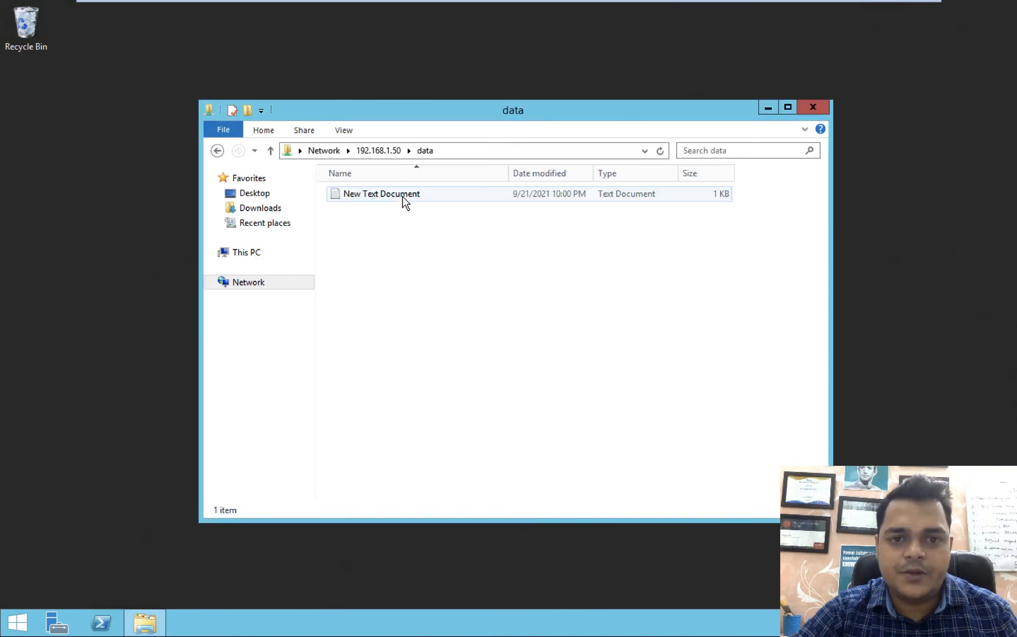
right_click(361, 199)
left_click(391, 317)
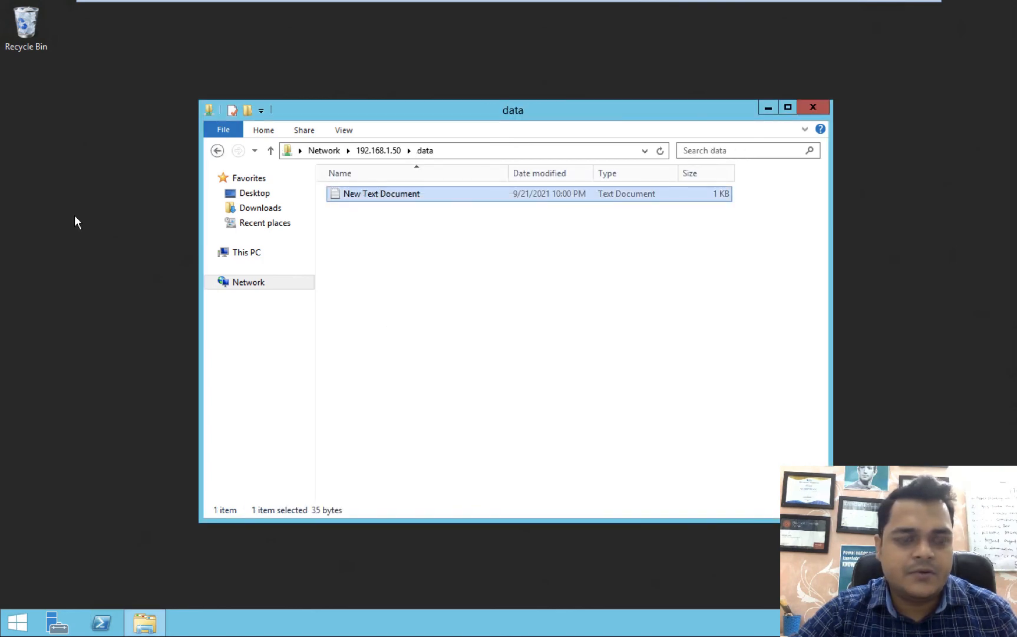
right_click(75, 217)
left_click(112, 273)
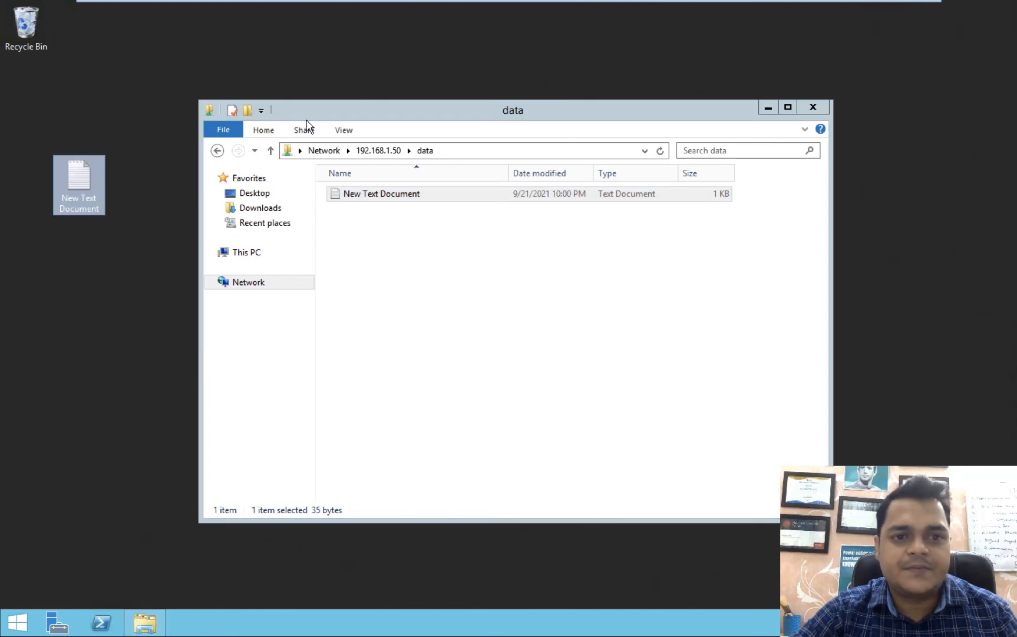
- Return to the shares on 192.168.1.50 and copy the whole data folder to the ADC machine's desktop
left_click(216, 150)
right_click(379, 189)
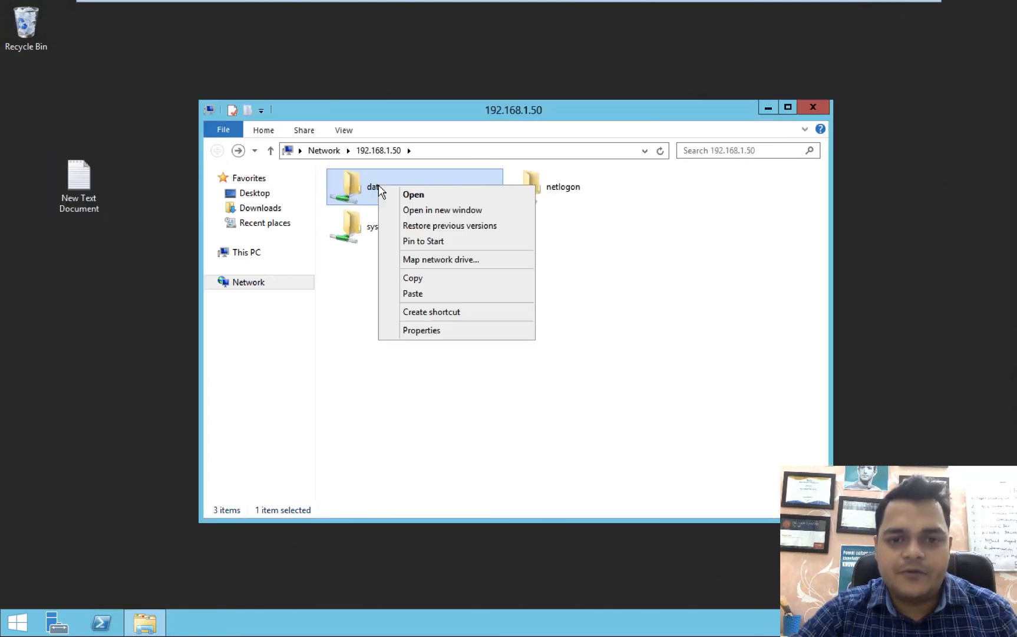
left_click(413, 278)
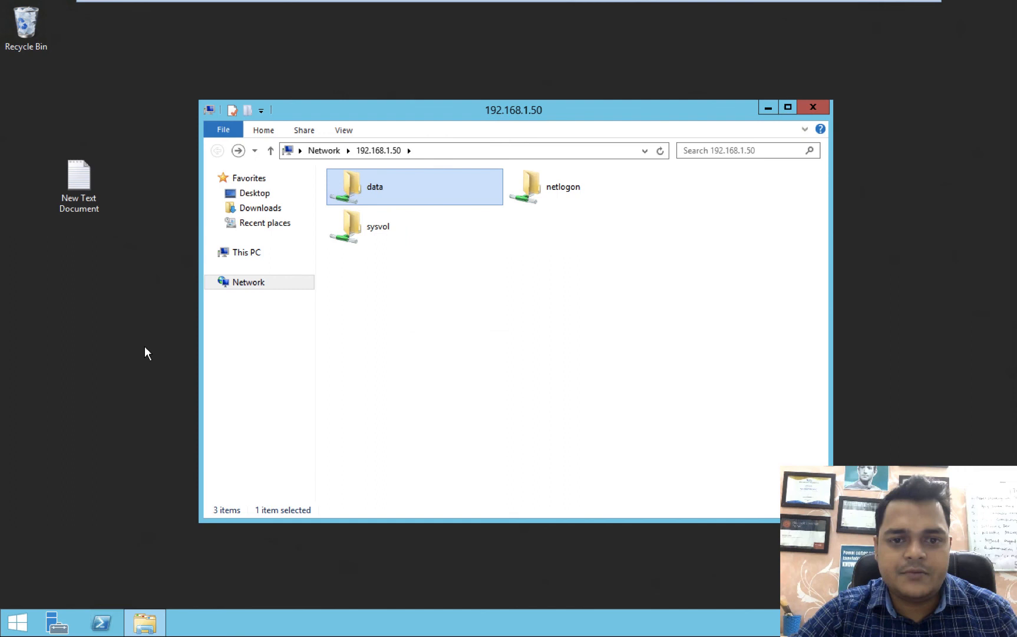
right_click(92, 337)
left_click(126, 388)
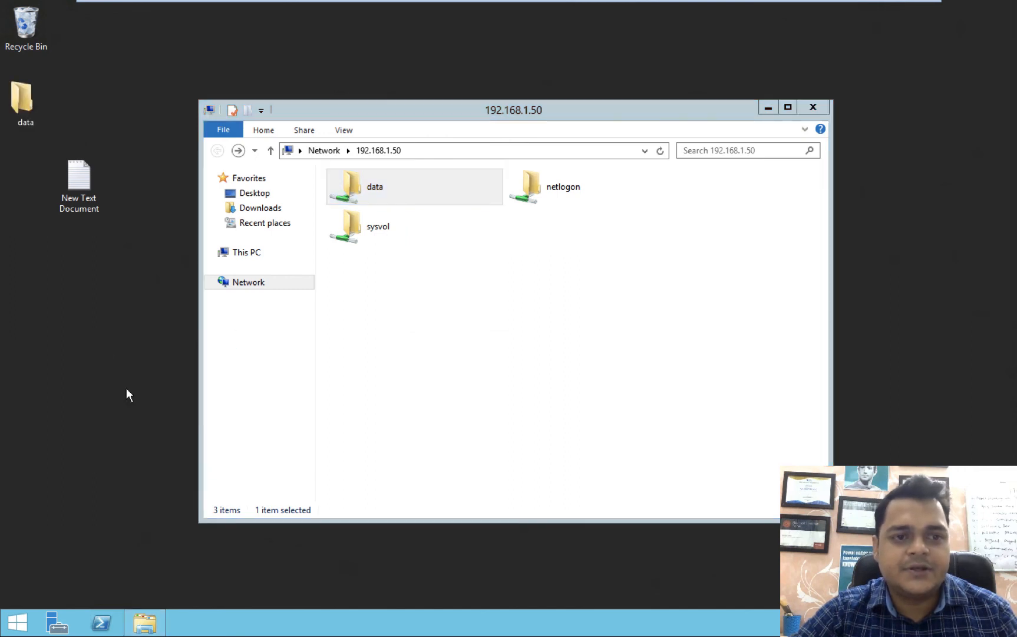
- Open New Text Document from the desktop copy of the data folder and highlight its text to check the transferred content
double_click(17, 104)
double_click(389, 213)
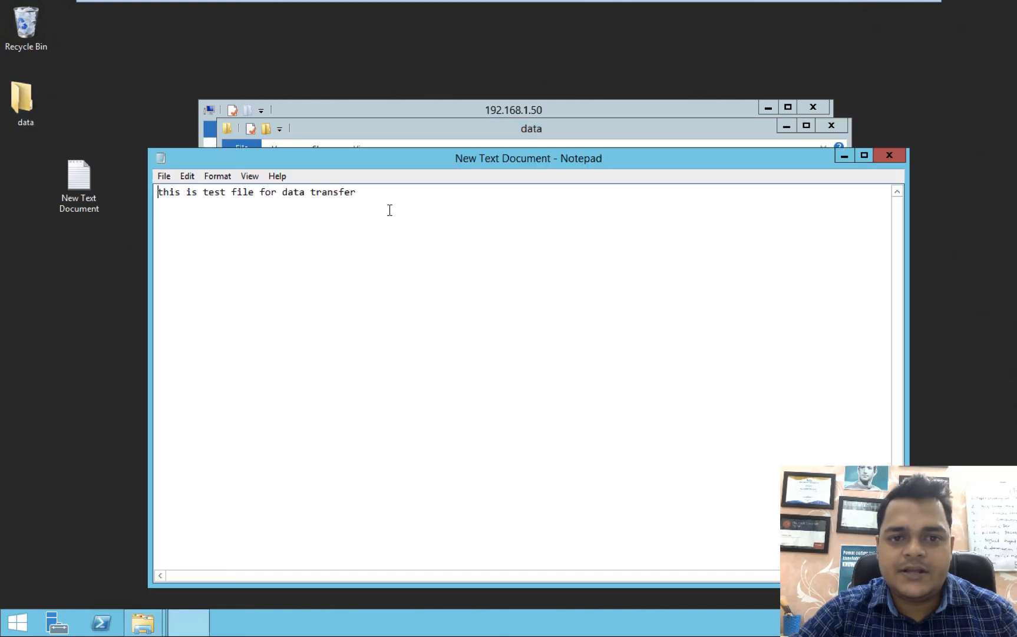
left_click_drag(382, 195, 147, 176)
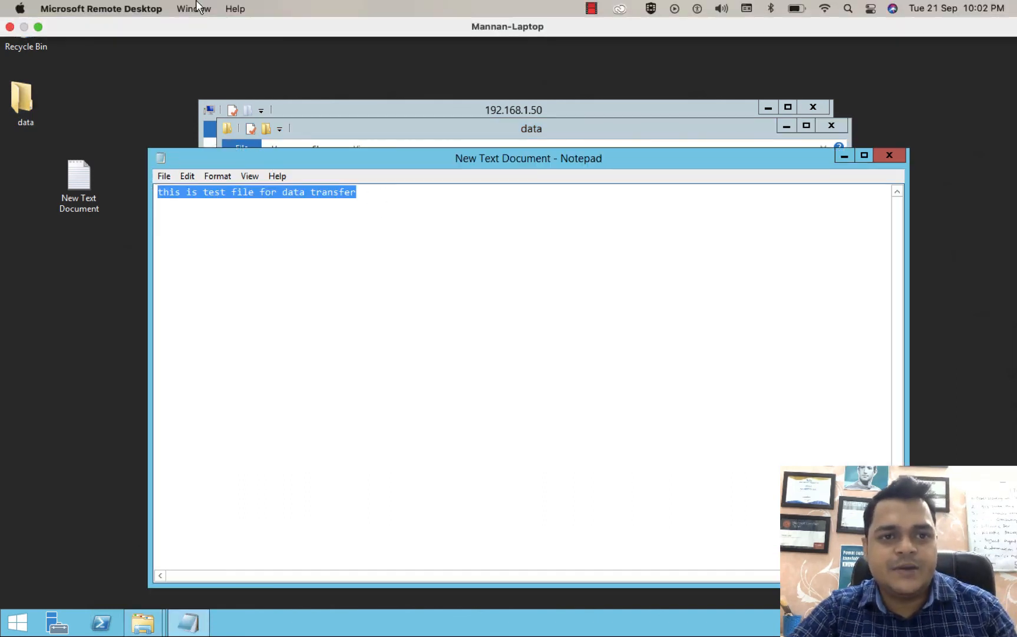
mouse_move(208, 52)
left_click(191, 10)
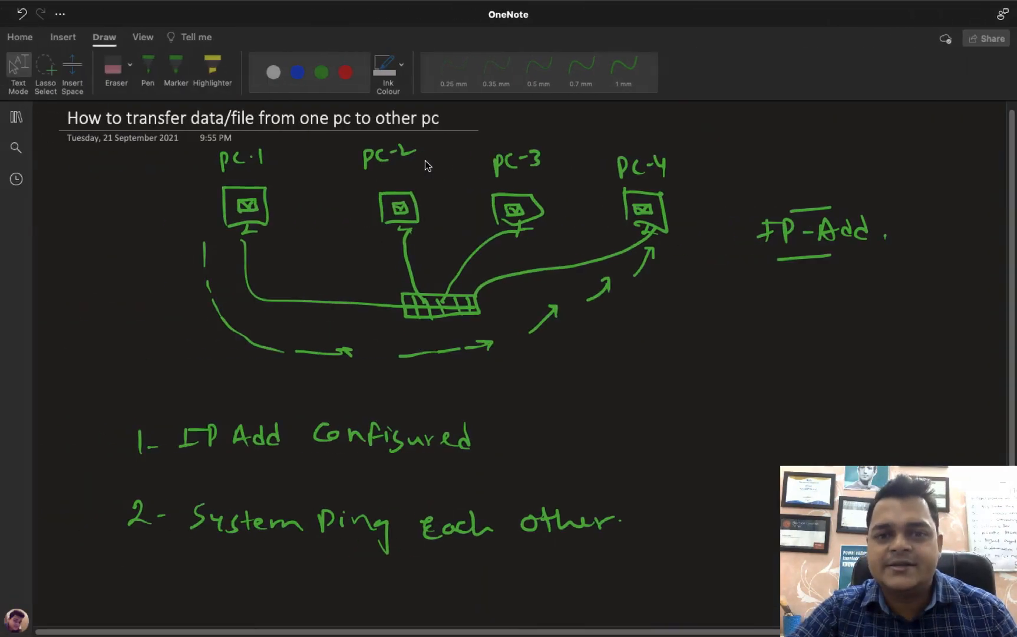
key("ctrl+Left")
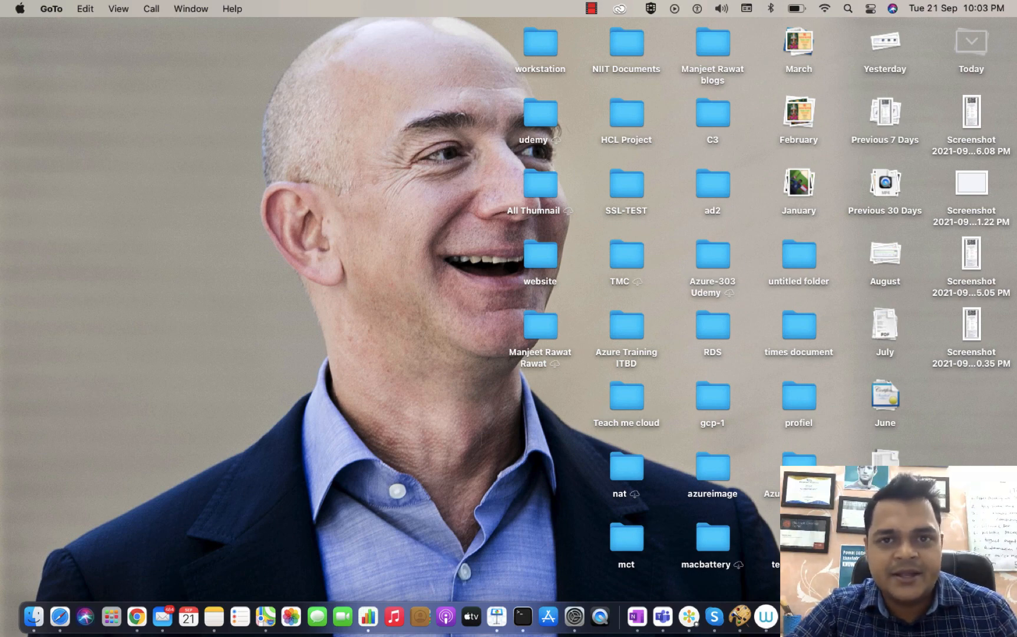
right_click(917, 616)
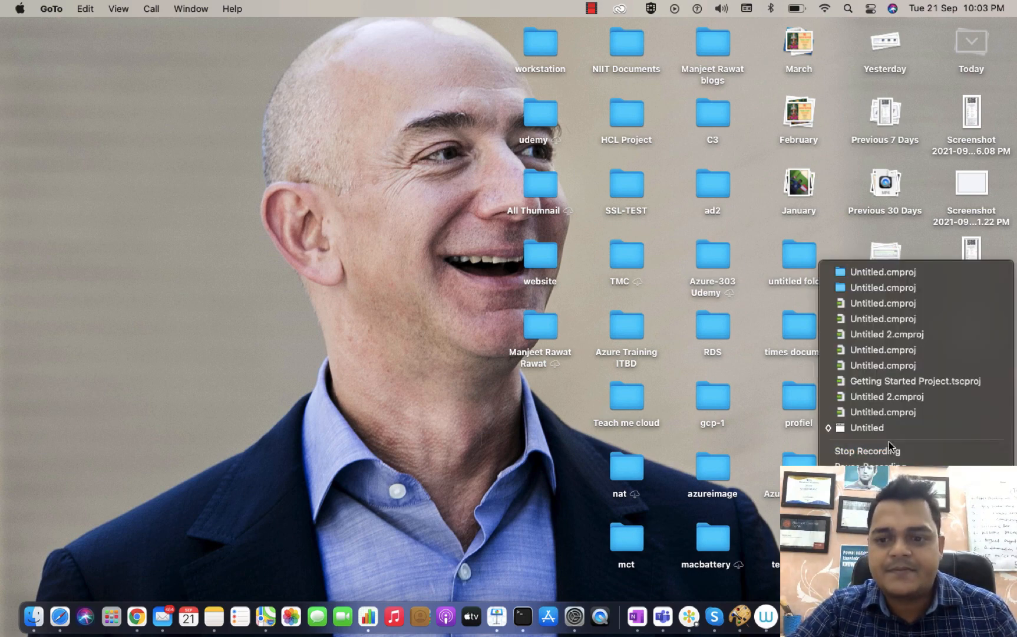